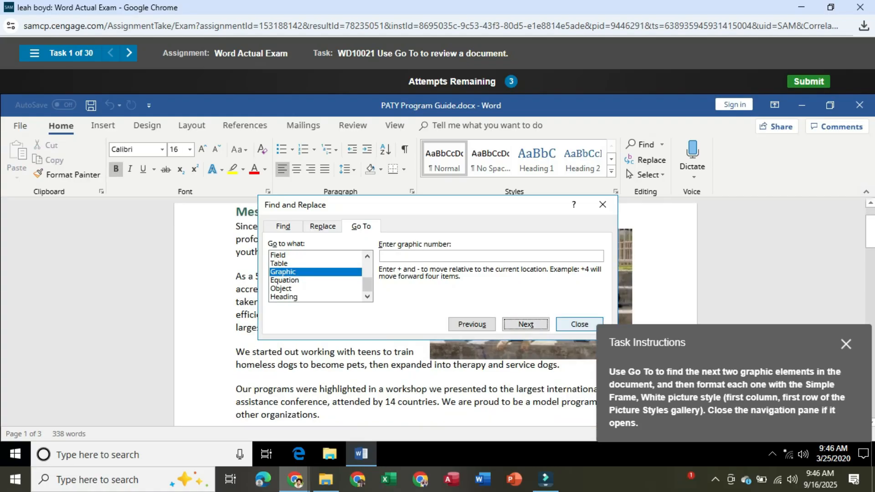
- Close the Go To dialog and apply the Simple Frame, White picture style to the selected picture of dogs on steps
key(Escape)
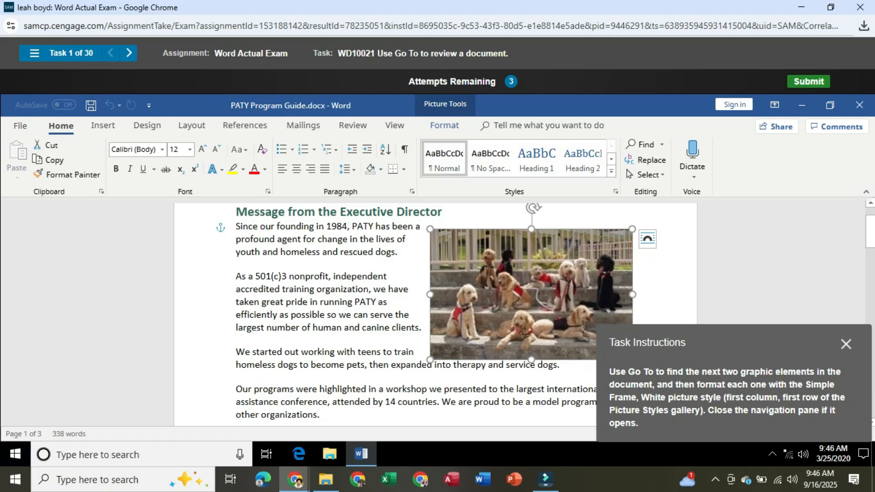
click(444, 125)
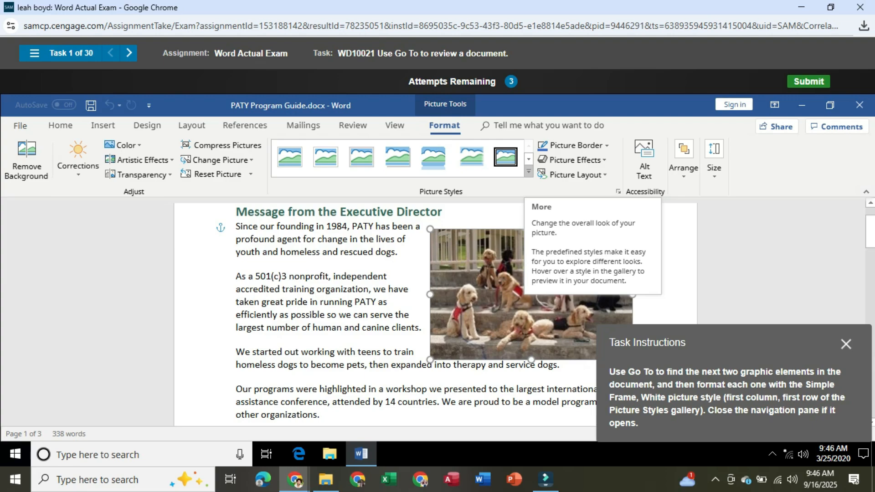
click(529, 172)
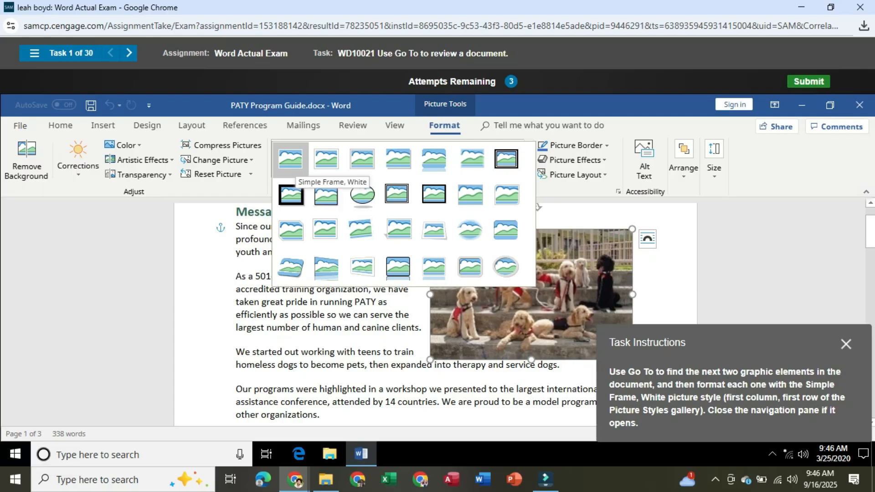
click(290, 160)
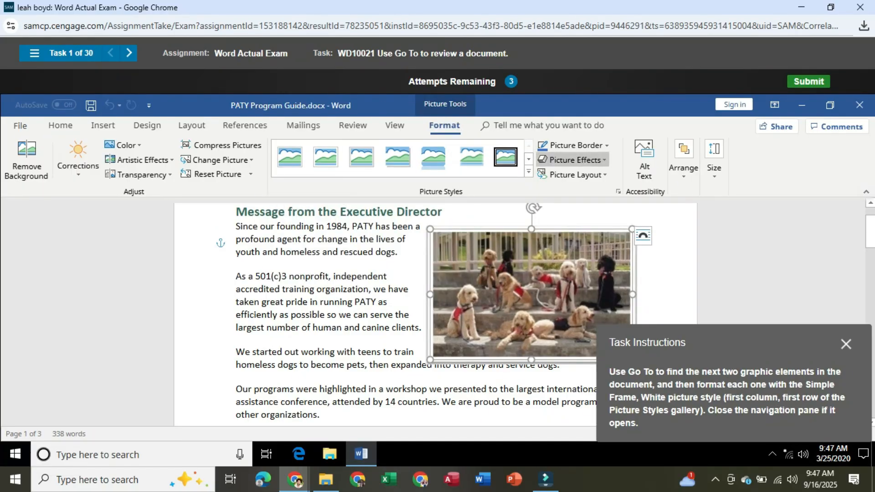
- Use Go To to find the next graphic in the document, then close the dialog
click(60, 125)
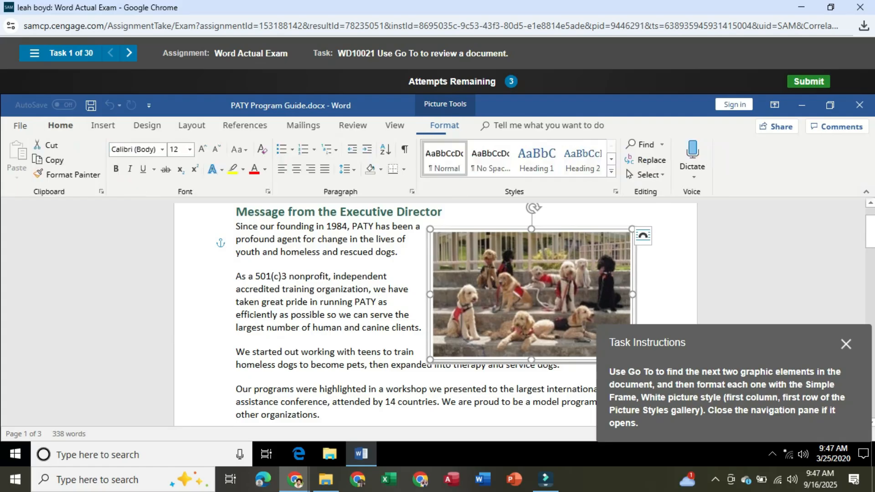
click(662, 144)
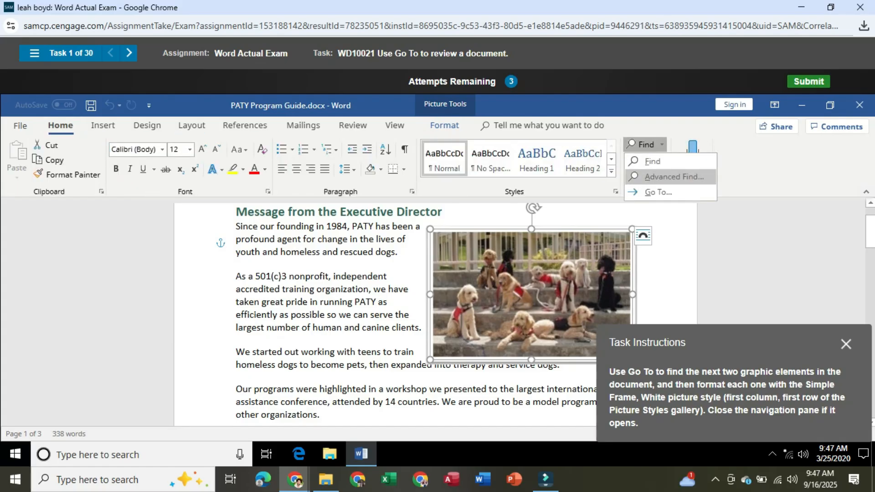
click(658, 192)
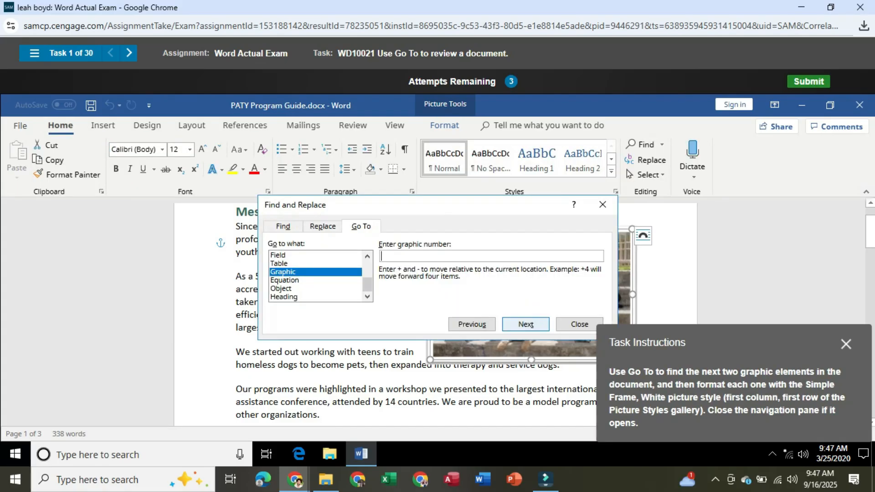
click(525, 324)
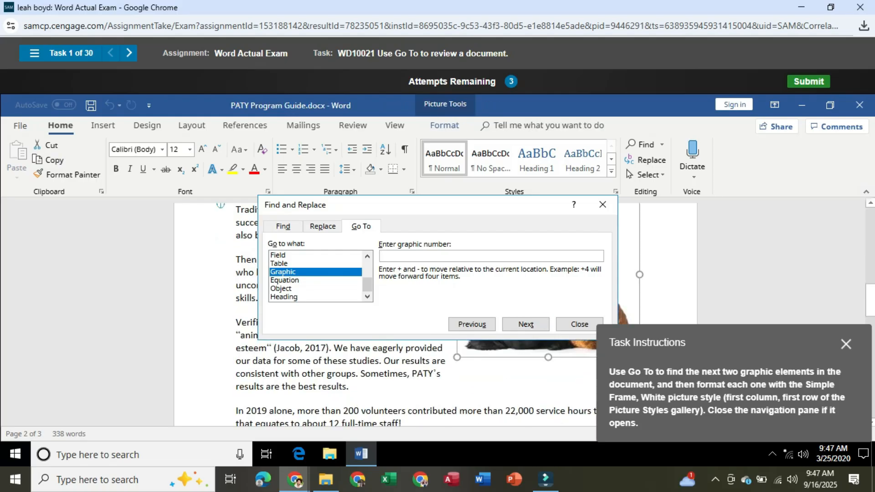
click(579, 324)
- Apply the Simple Frame, White picture style to the selected picture of the black dog and teddy bear
scroll(456, 297, down, 2)
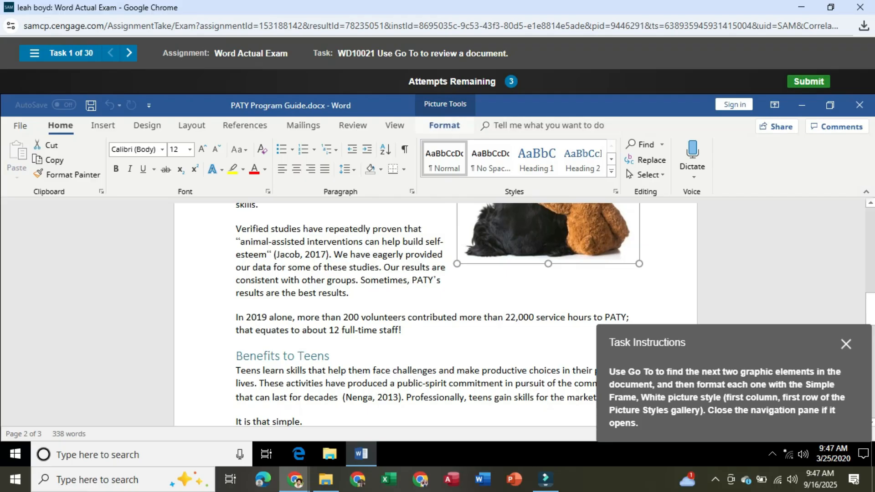
click(444, 126)
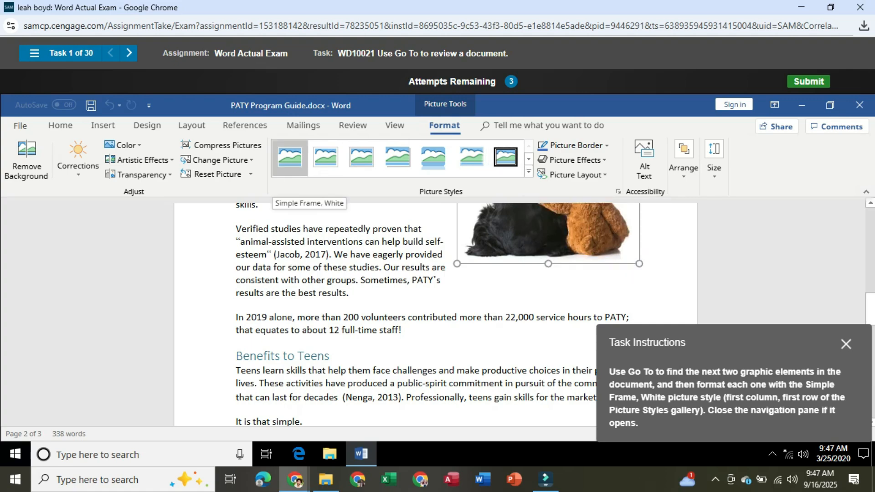
click(289, 157)
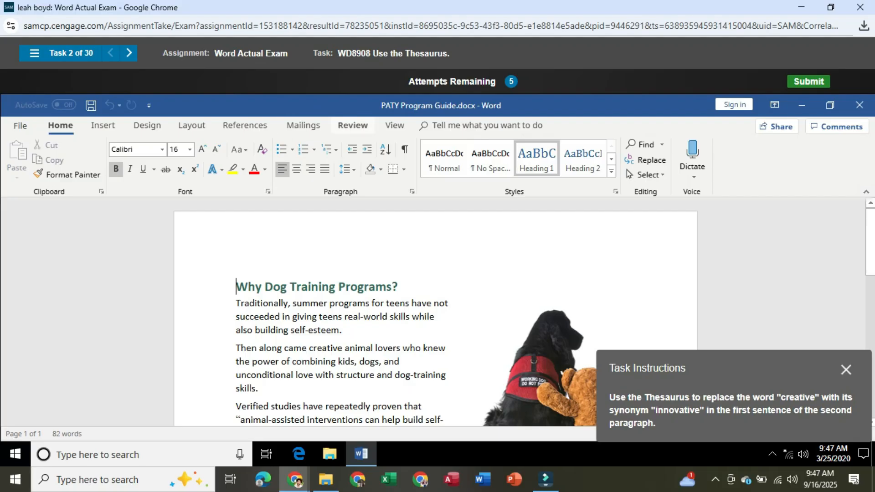
click(394, 125)
click(353, 126)
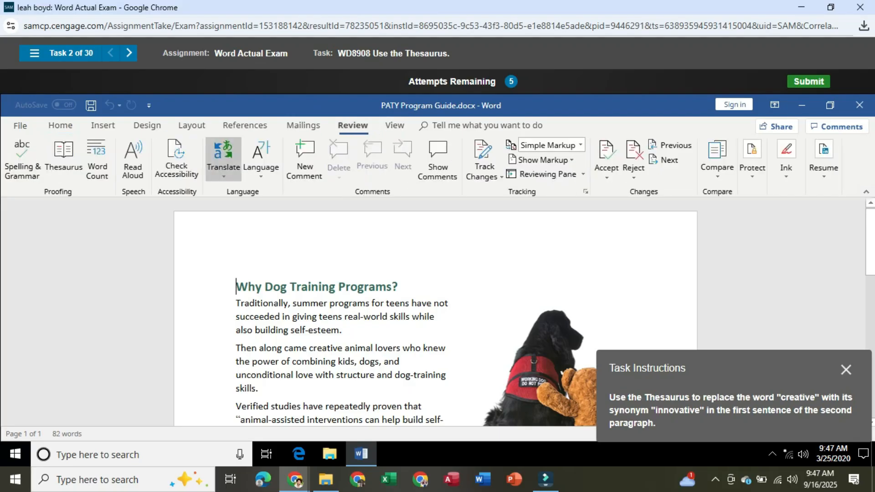
click(63, 155)
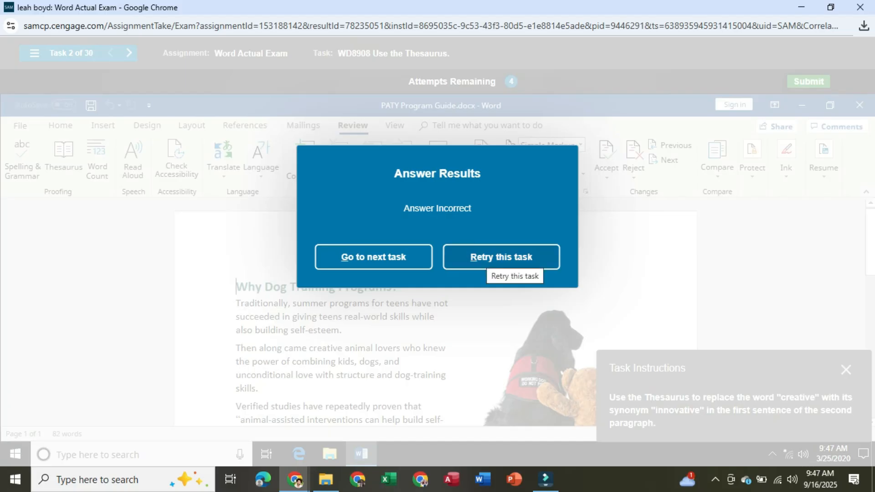
click(501, 258)
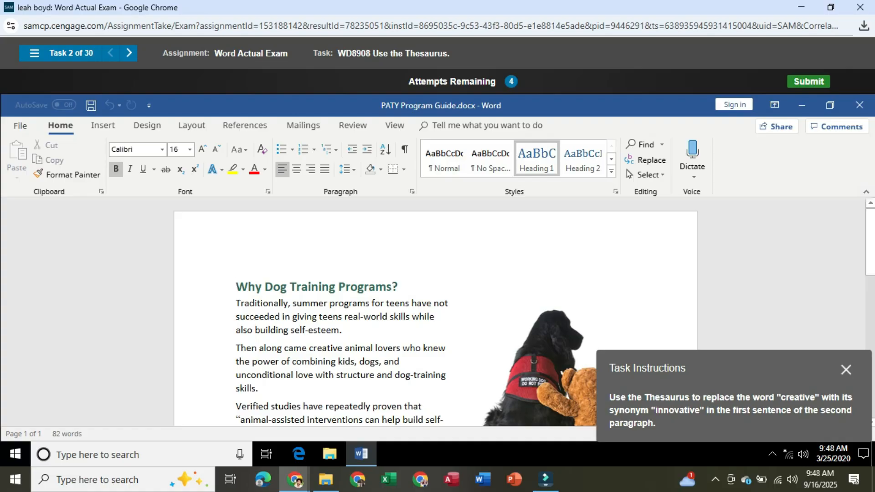
- Use the Thesaurus to replace "creative" with "innovative" in the first sentence of the second paragraph
scroll(435, 314, down, 1)
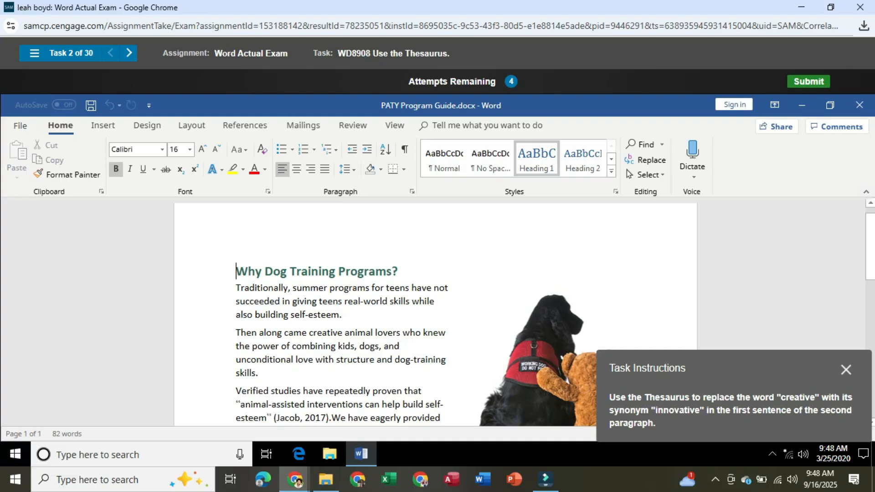
scroll(436, 314, down, 1)
scroll(435, 314, down, 2)
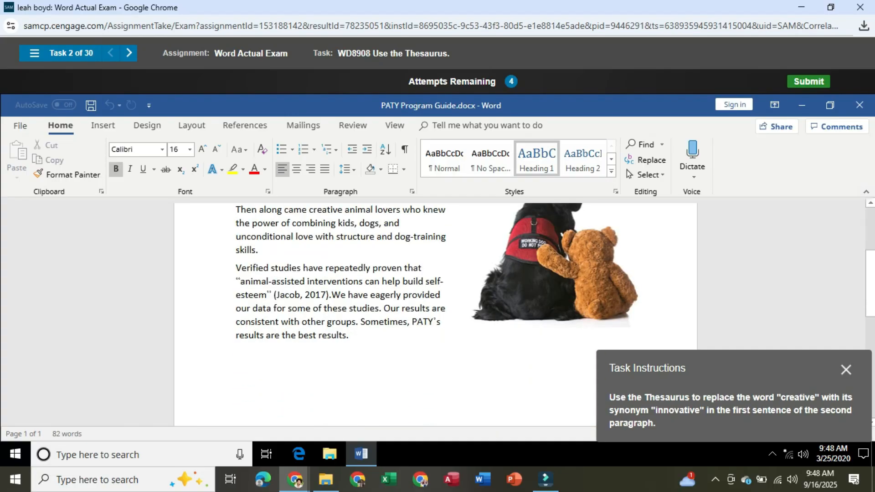
scroll(435, 315, up, 4)
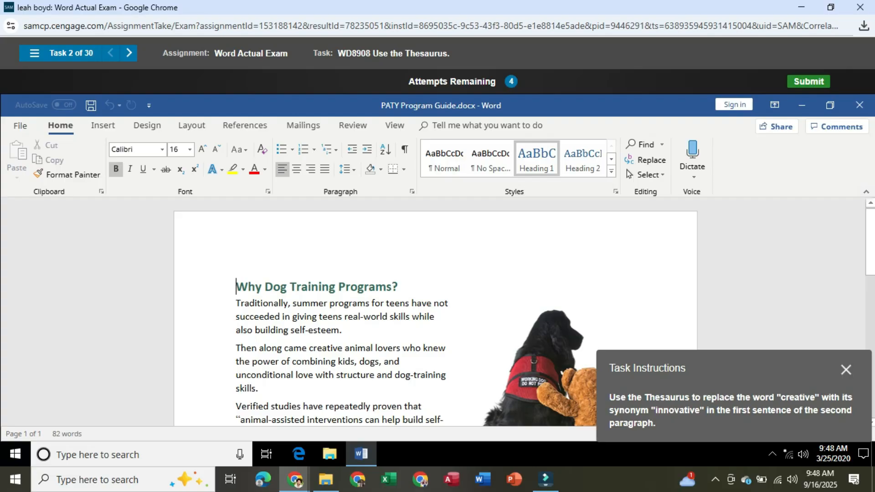
drag(309, 348, 342, 347)
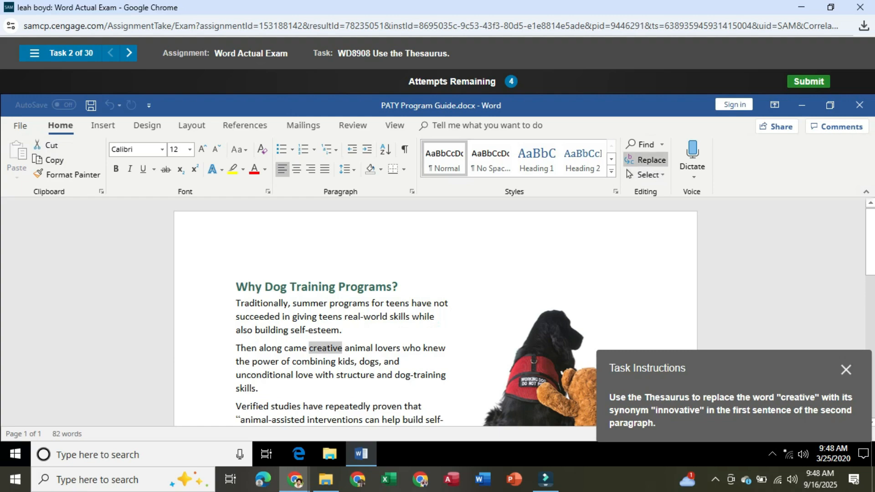
click(352, 125)
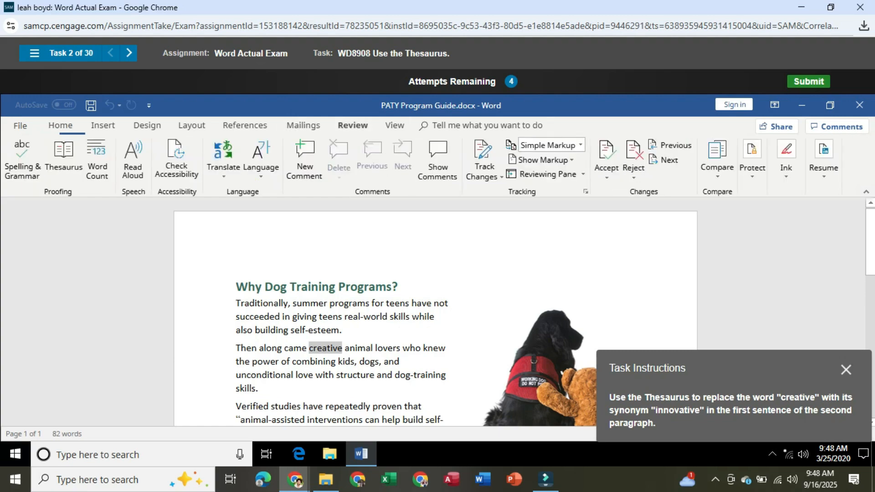
click(63, 157)
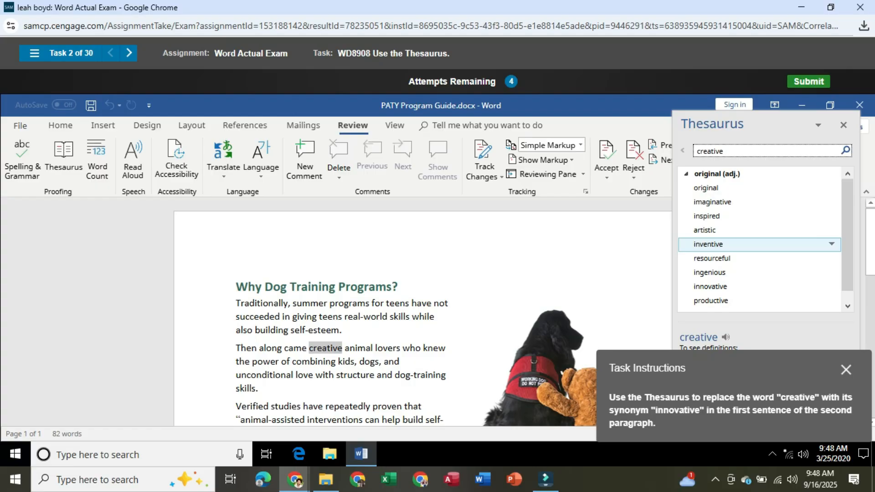
scroll(729, 288, down, 1)
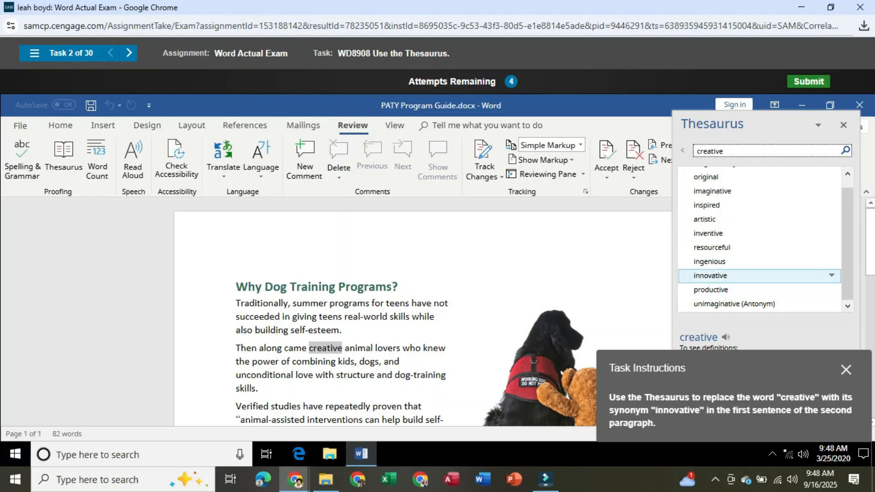
click(832, 275)
click(826, 290)
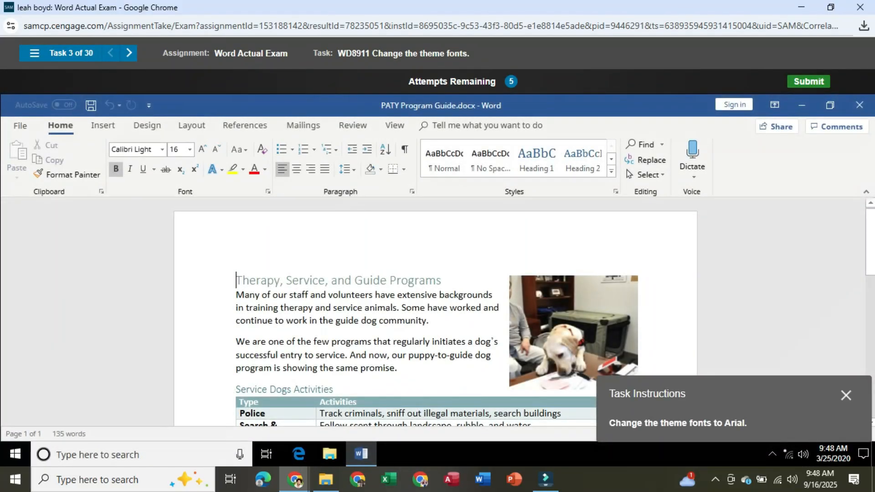
- Change the document's theme fonts to Arial
click(192, 126)
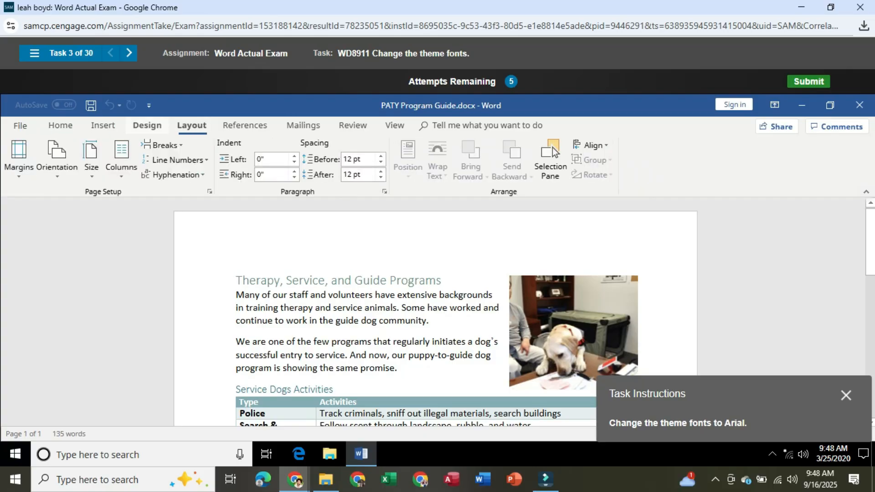
click(148, 126)
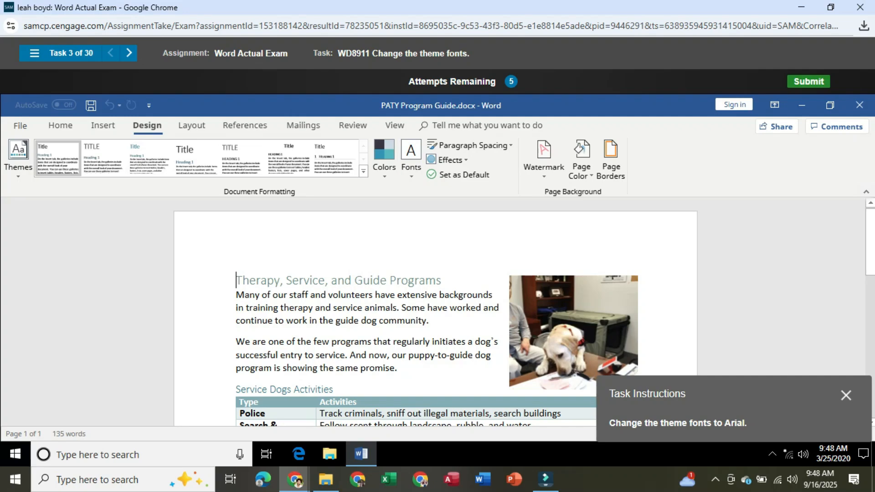
click(411, 160)
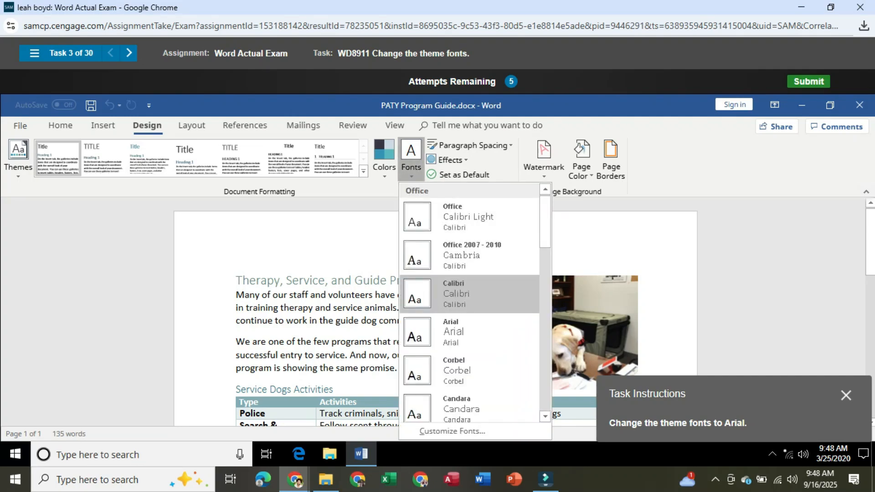
click(456, 332)
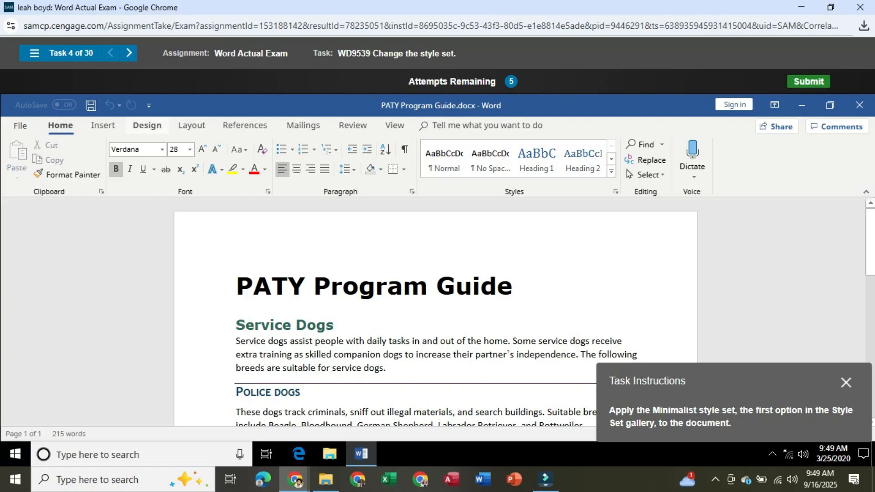
- Apply the Minimalist style set, the first built-in option, to the document
click(146, 125)
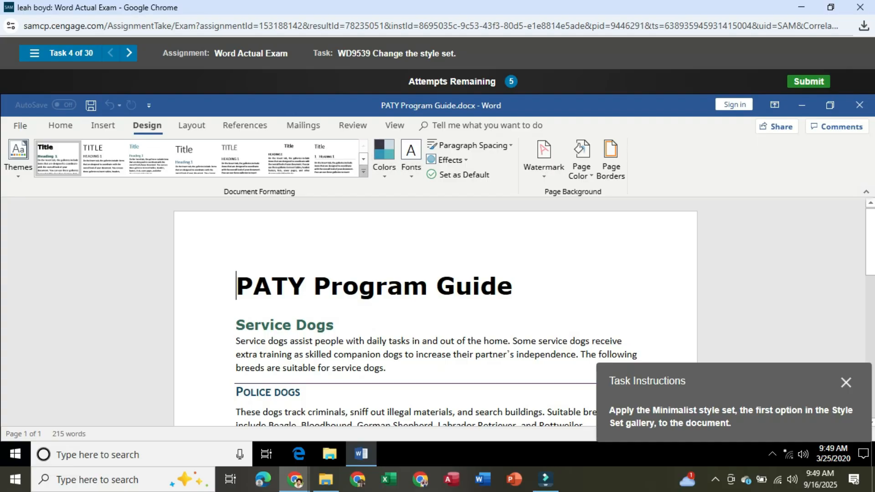
click(363, 171)
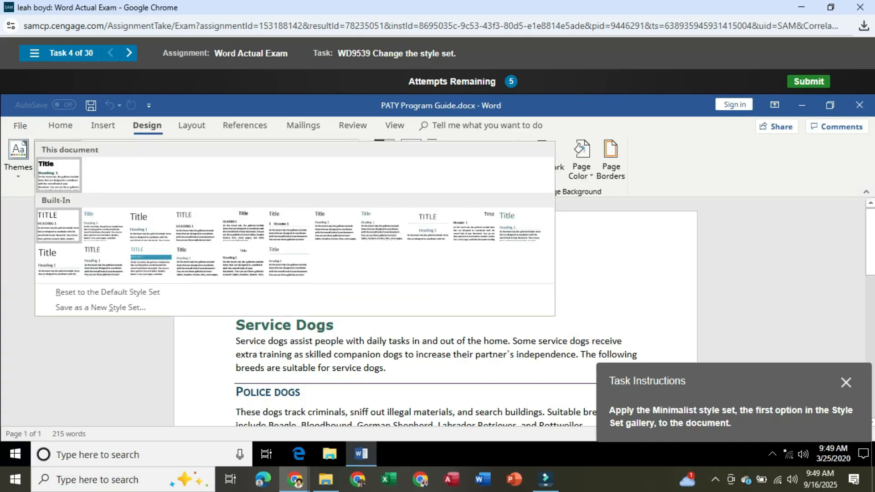
click(57, 225)
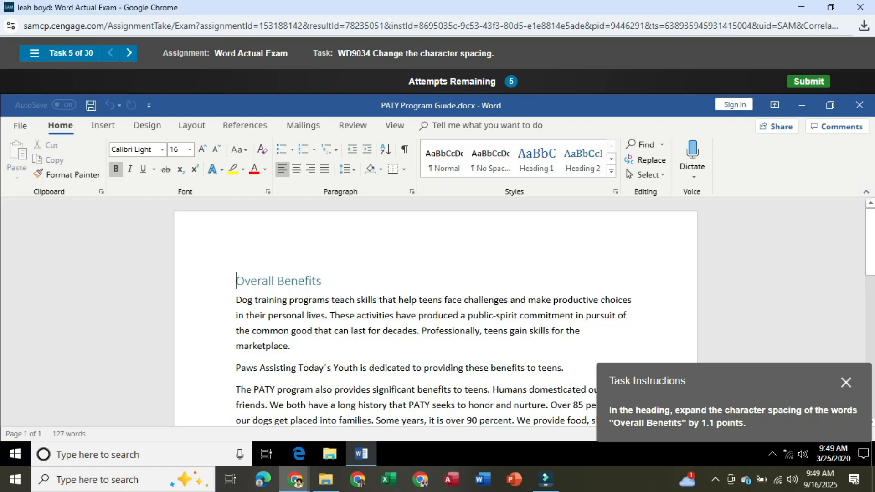
- Select the heading "Overall Benefits" and open its line spacing options
drag(236, 281, 322, 281)
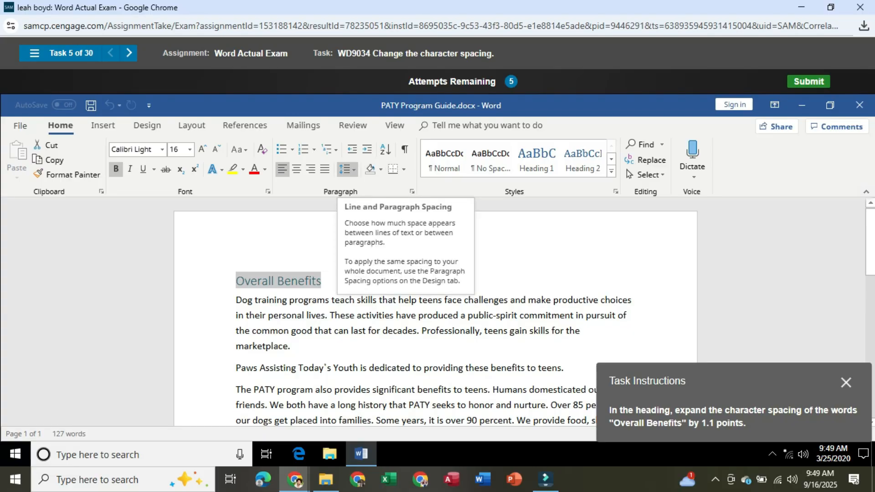
click(348, 169)
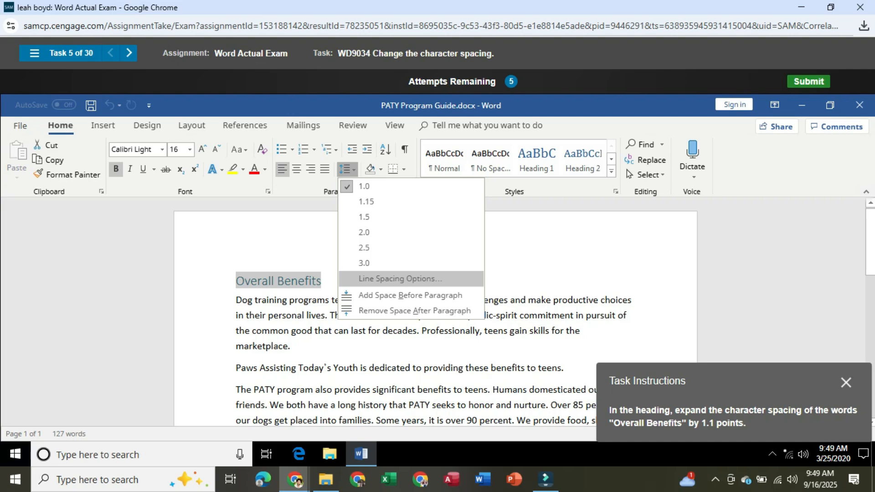
click(399, 278)
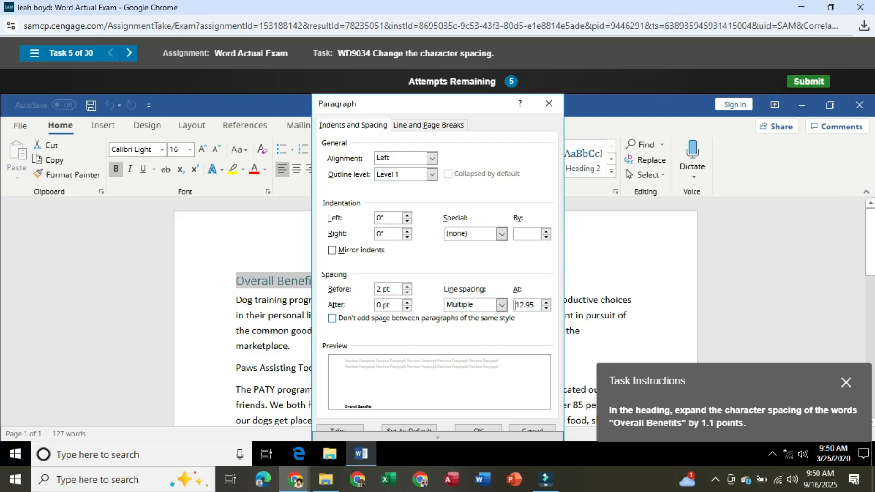
- Adjust the heading's spacing before the paragraph and set it back to 2 pt
click(407, 292)
click(407, 286)
click(407, 292)
click(383, 290)
key(BackSpace)
text(2)
- Review the heading's line spacing, special indent, outline level and alignment choices, and dismiss the paragraph settings
click(501, 305)
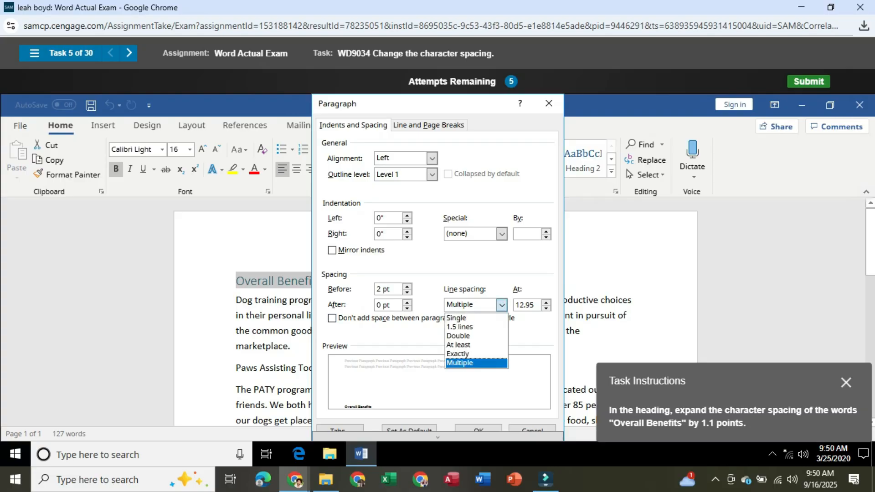
click(501, 234)
click(502, 234)
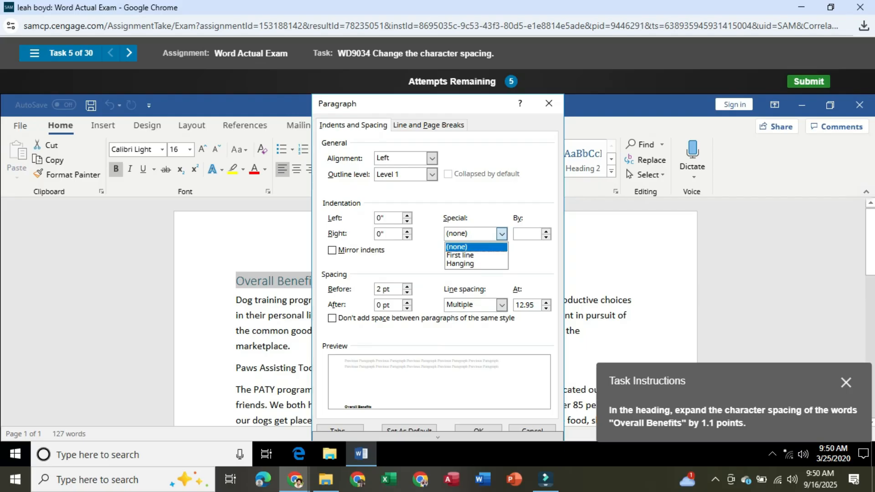
click(502, 234)
click(501, 234)
click(502, 305)
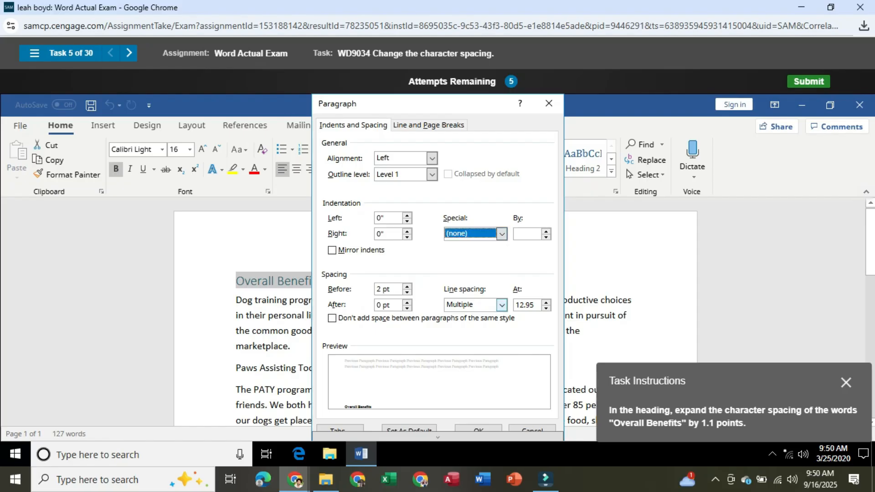
click(502, 305)
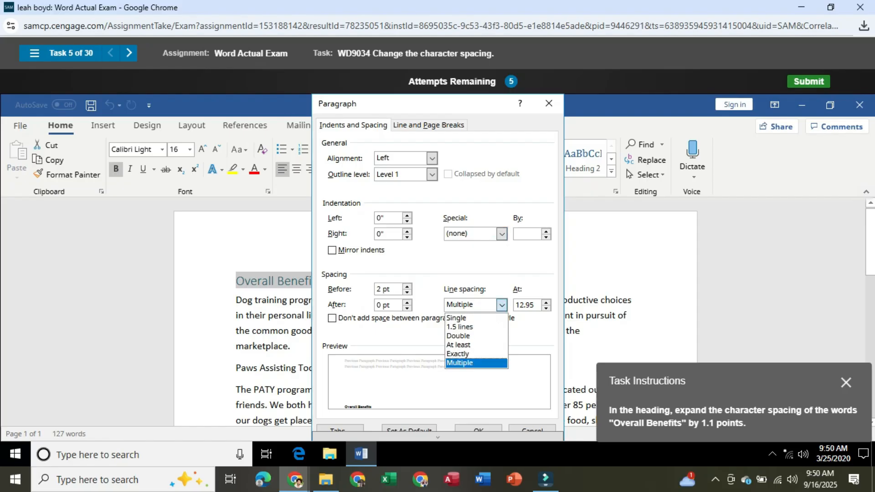
click(502, 304)
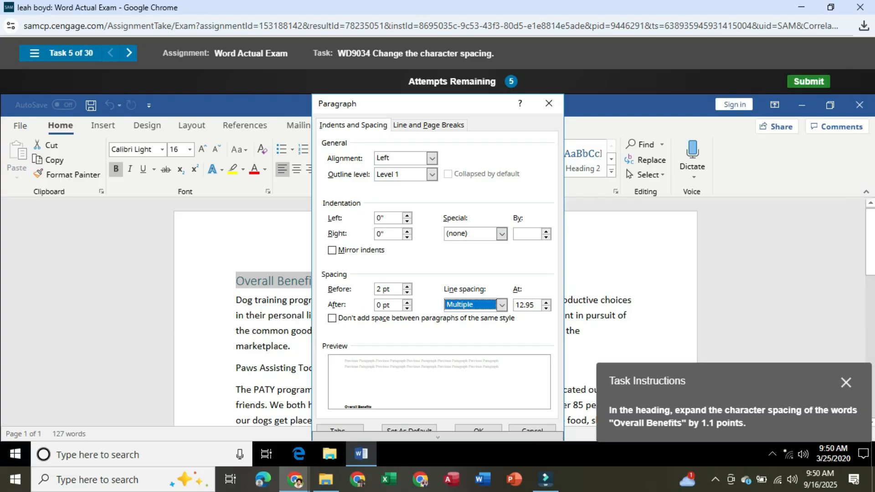
click(432, 174)
click(432, 159)
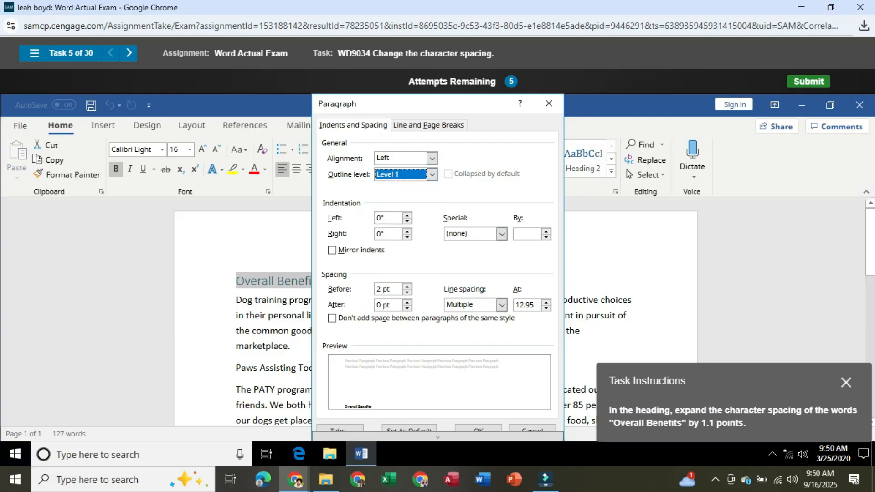
click(432, 158)
click(432, 158)
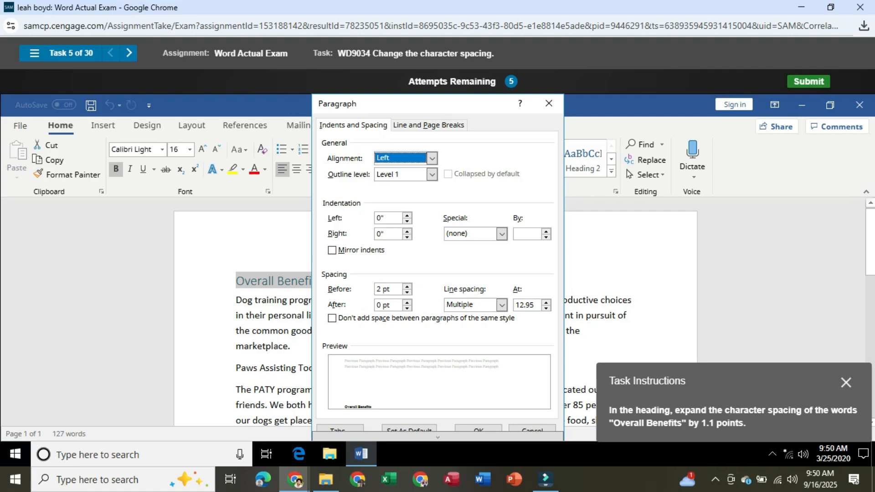
click(548, 104)
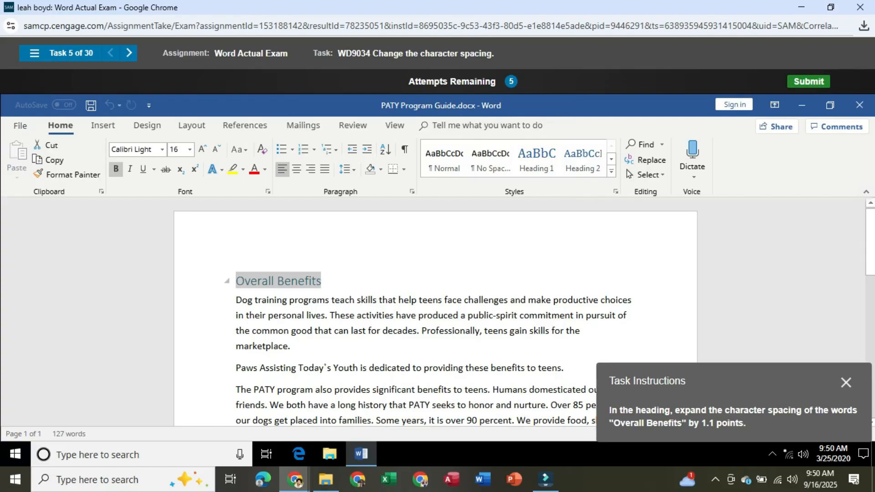
- Try the Expand Heading command on the heading "Overall Benefits" and restart the character spacing task
right_click(318, 281)
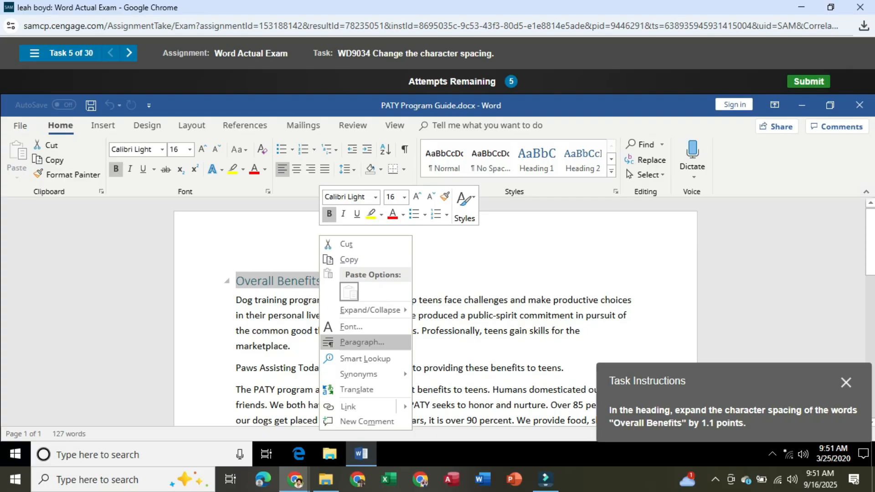
mouse_move(370, 310)
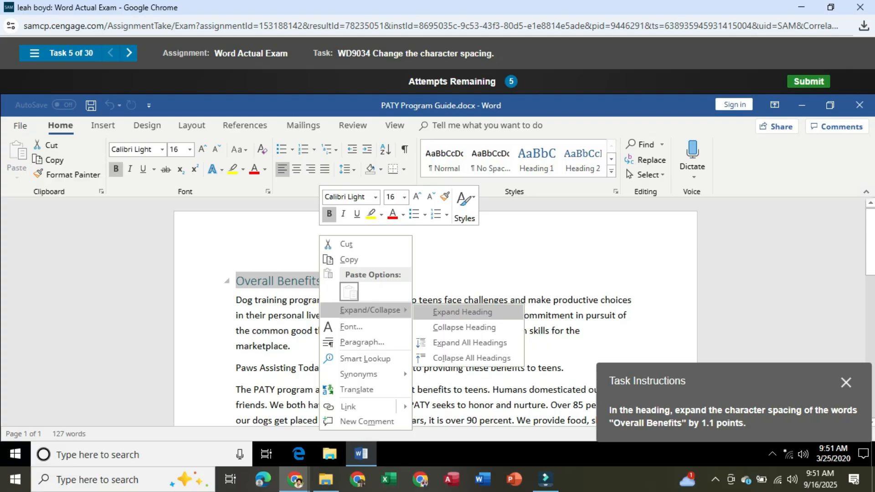
click(462, 312)
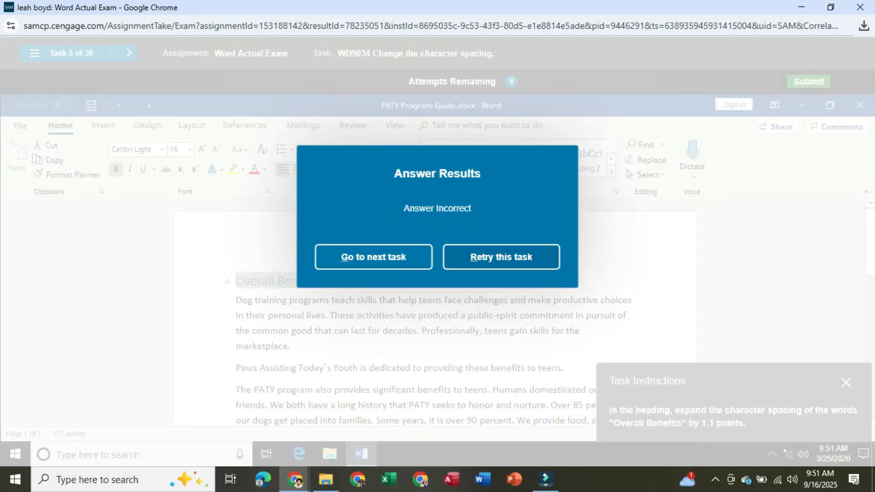
click(501, 257)
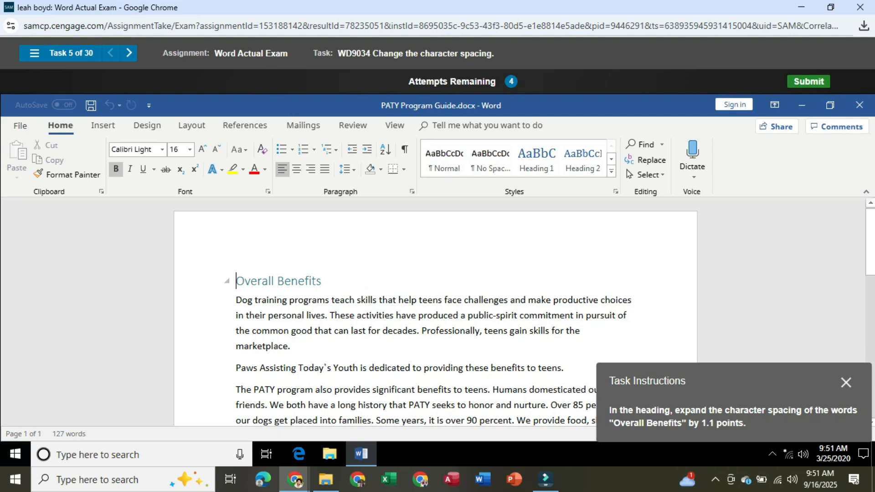
- Select the heading "Overall Benefits" and open the line spacing choices in its paragraph settings
drag(236, 280, 322, 281)
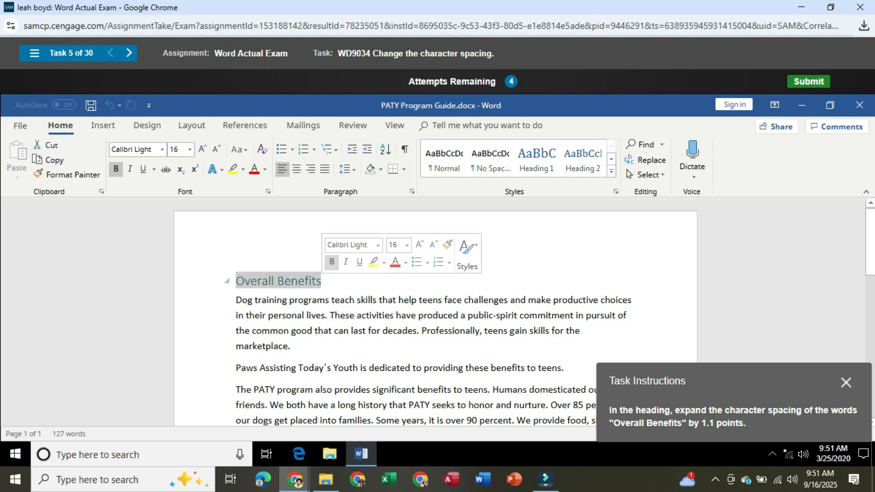
click(411, 192)
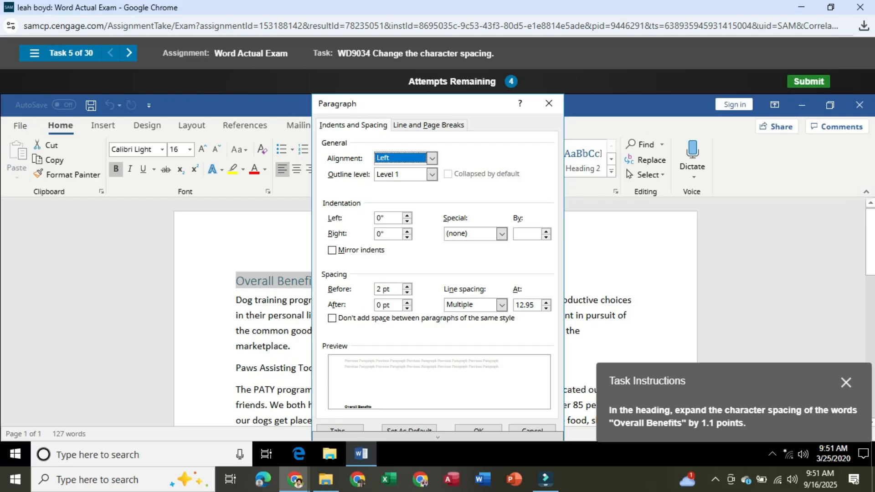
click(501, 305)
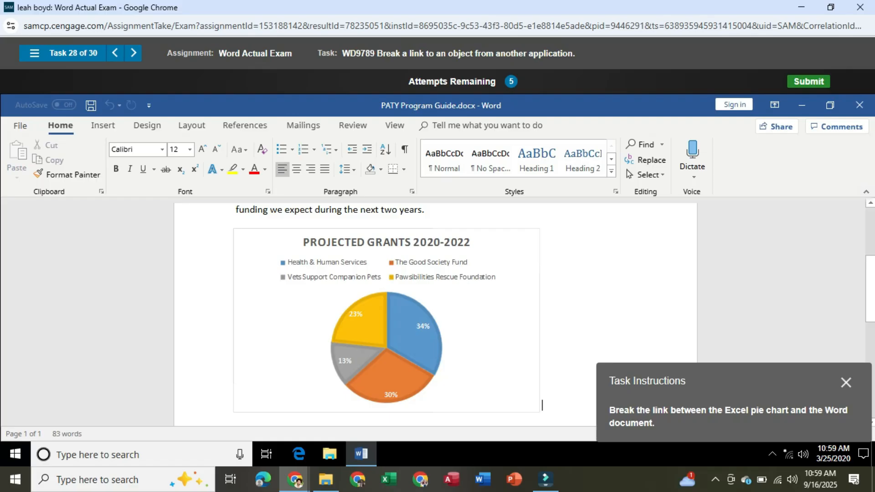
- Try Edit Link on the pie chart's linked worksheet object and restart the break-link task
right_click(386, 321)
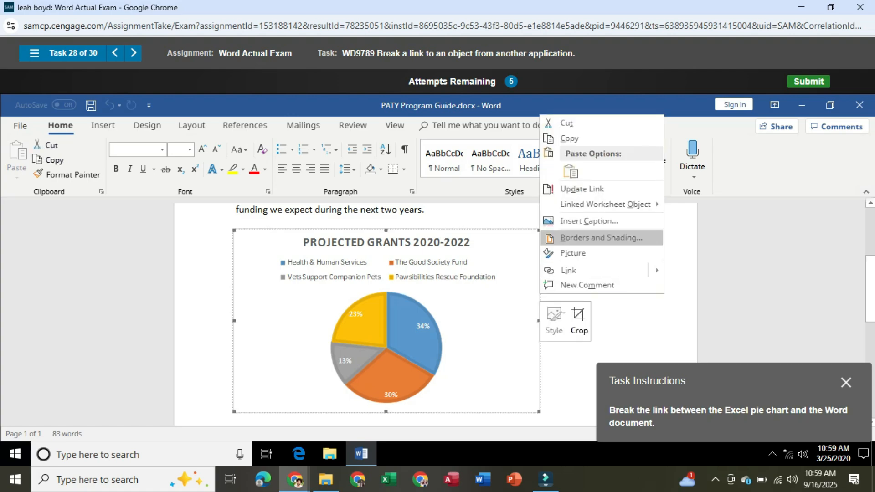
mouse_move(605, 204)
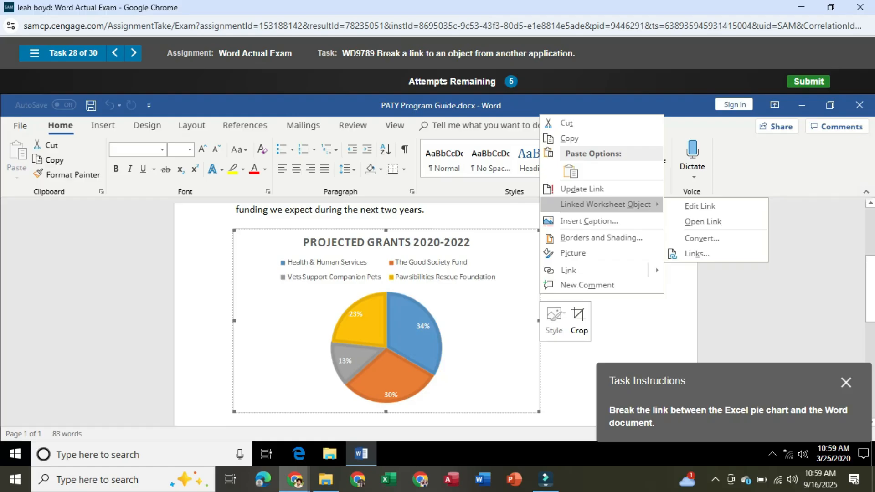
click(700, 206)
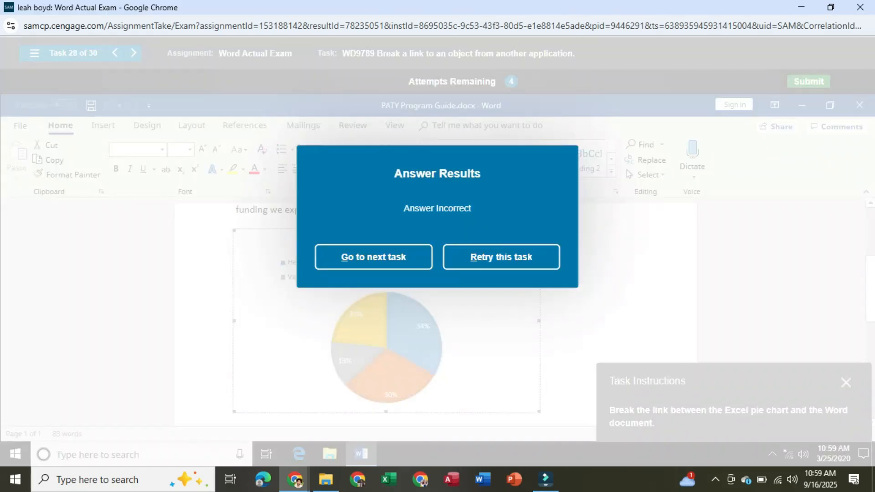
click(501, 257)
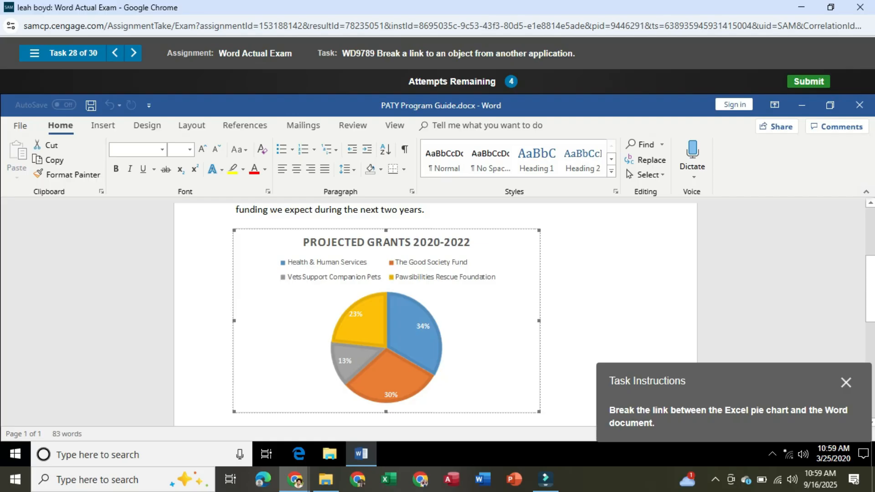
right_click(618, 252)
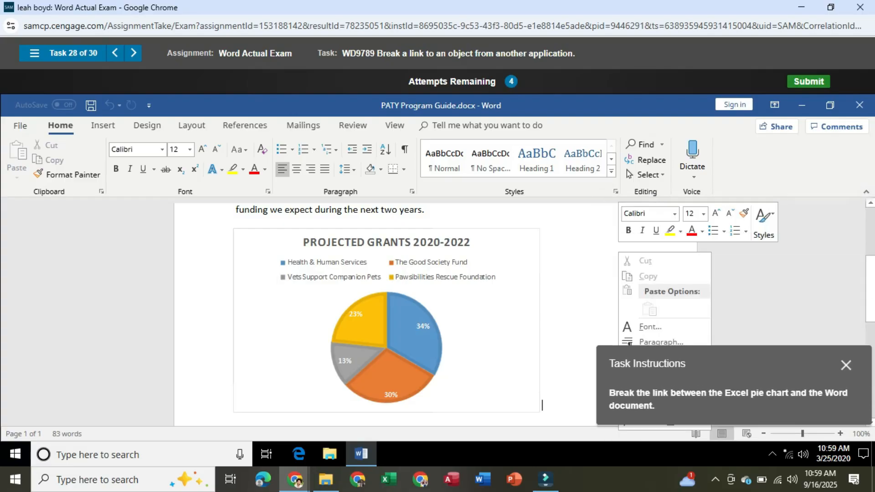
click(715, 479)
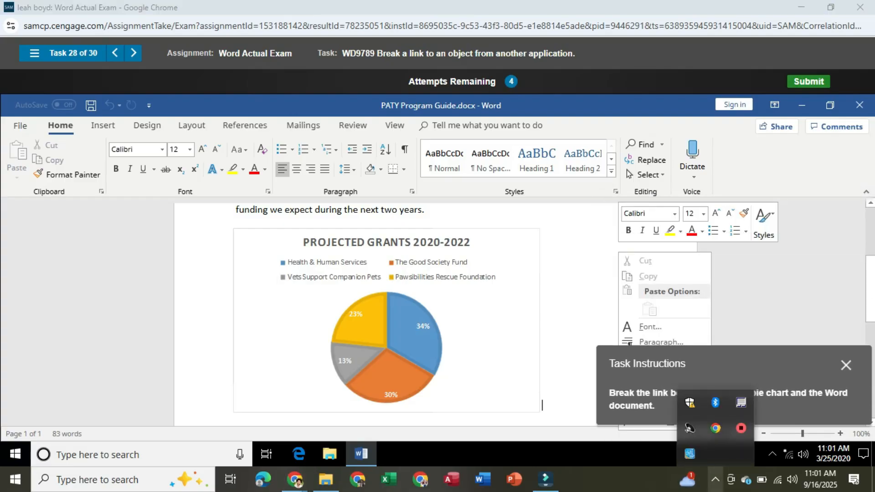
click(715, 480)
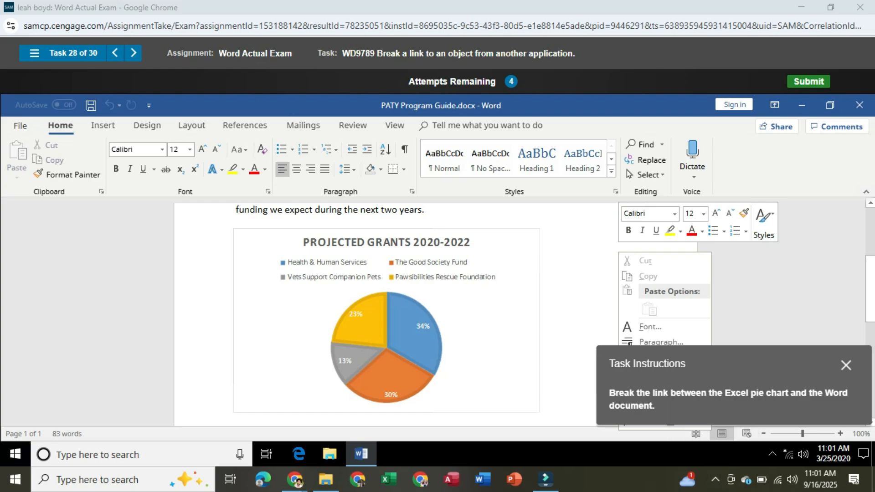
- Open the document's Info page and look through it for a way to manage the chart's link
click(20, 126)
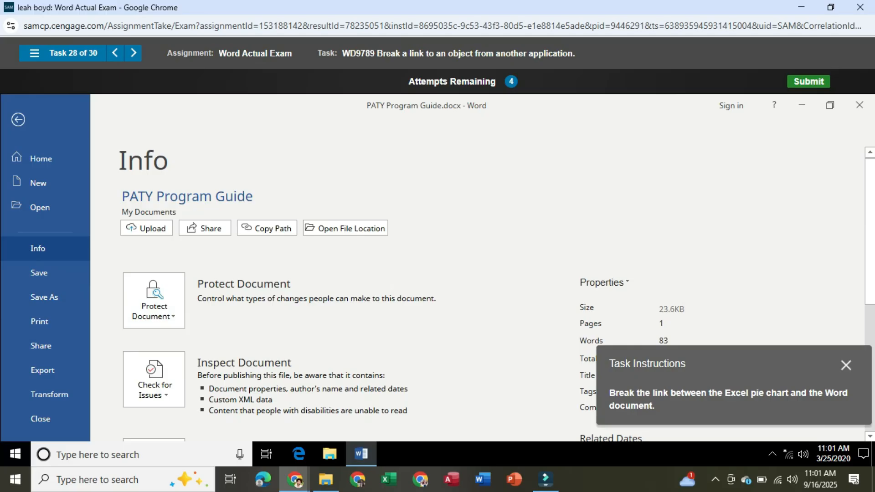
scroll(479, 273, down, 3)
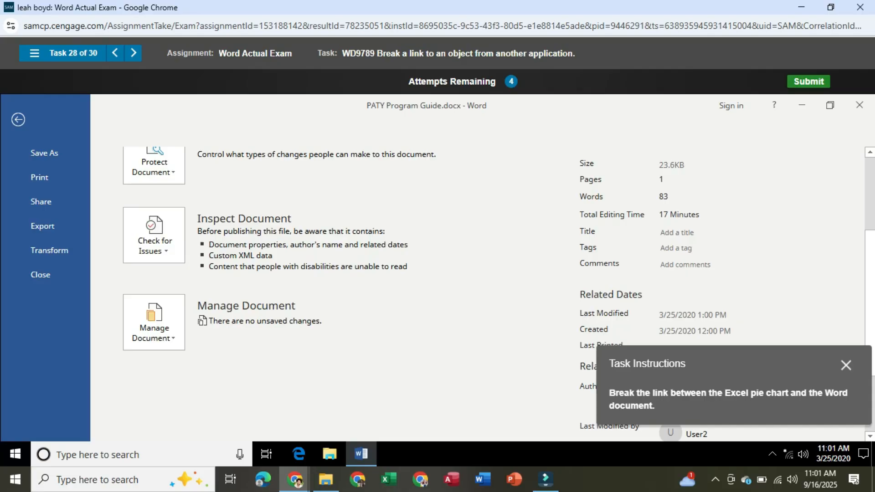
scroll(478, 274, down, 2)
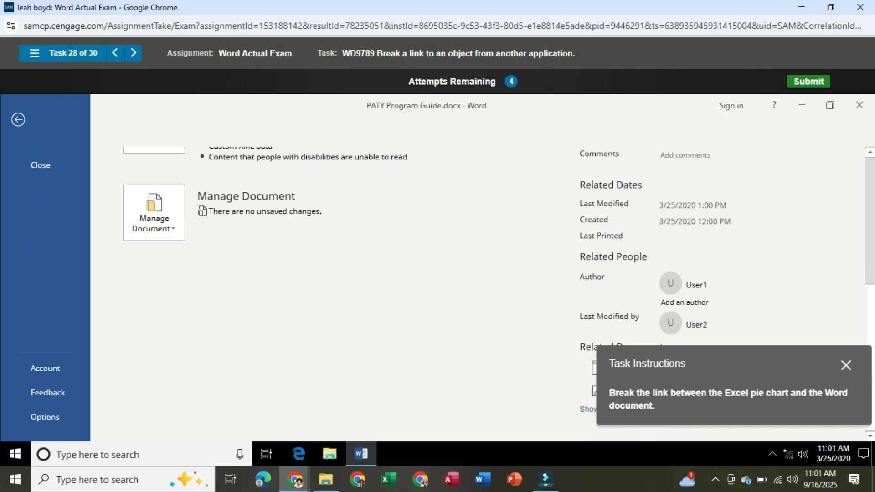
scroll(479, 273, up, 2)
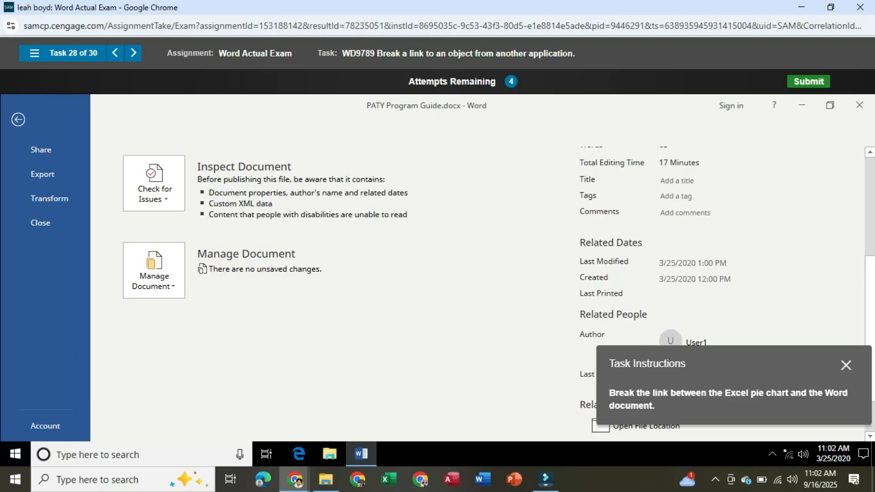
scroll(478, 273, down, 2)
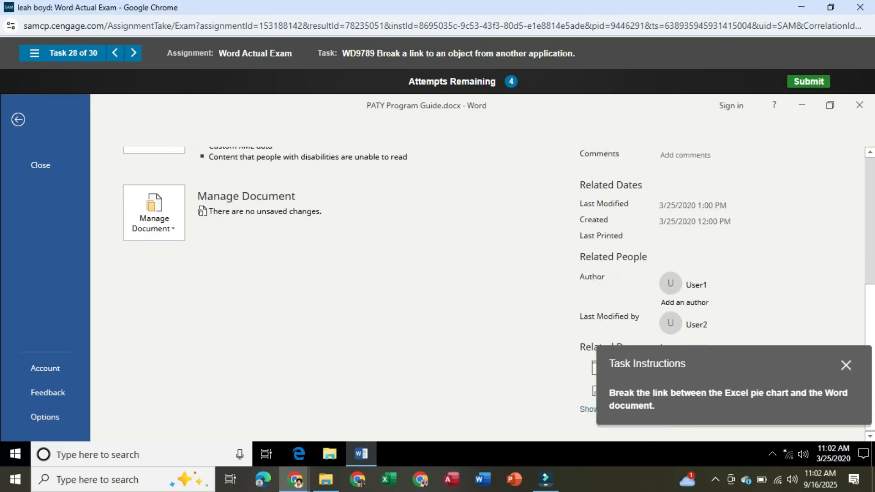
scroll(478, 274, up, 3)
scroll(478, 273, up, 1)
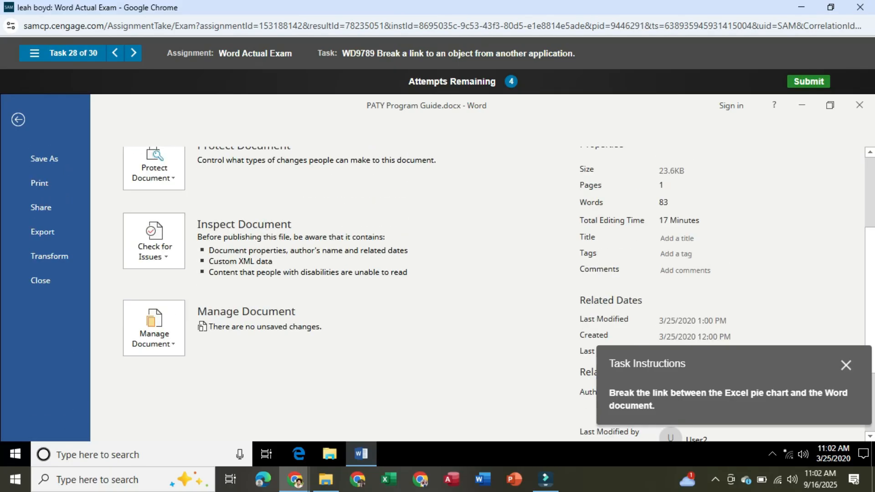
- Examine the Protect Document, Check for Issues and Manage Document options for a command that breaks the link
click(154, 168)
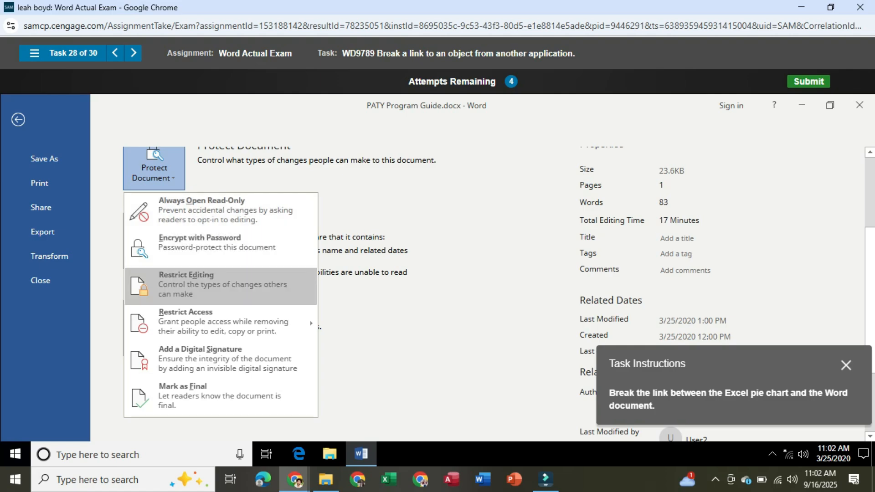
mouse_move(219, 322)
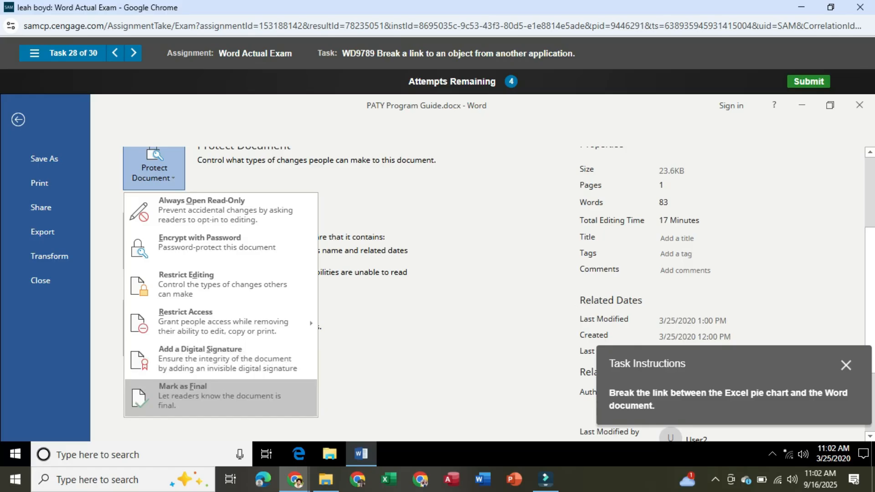
key(Escape)
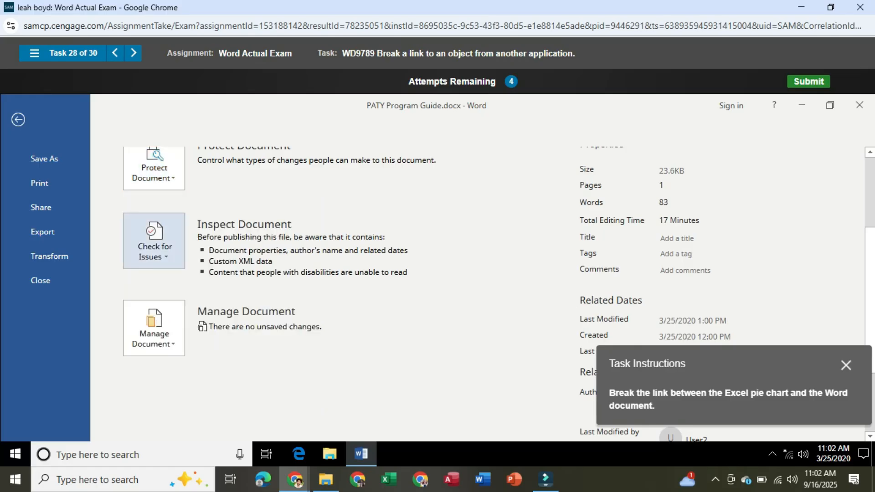
click(154, 240)
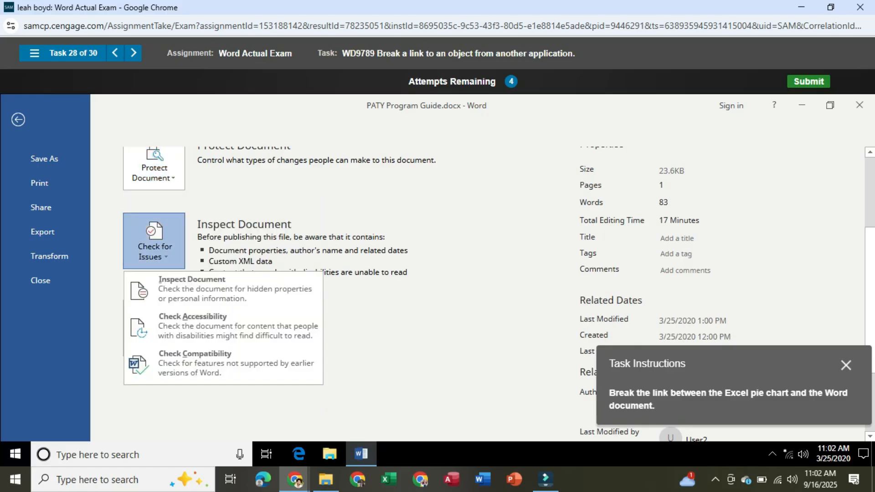
key(Escape)
click(154, 328)
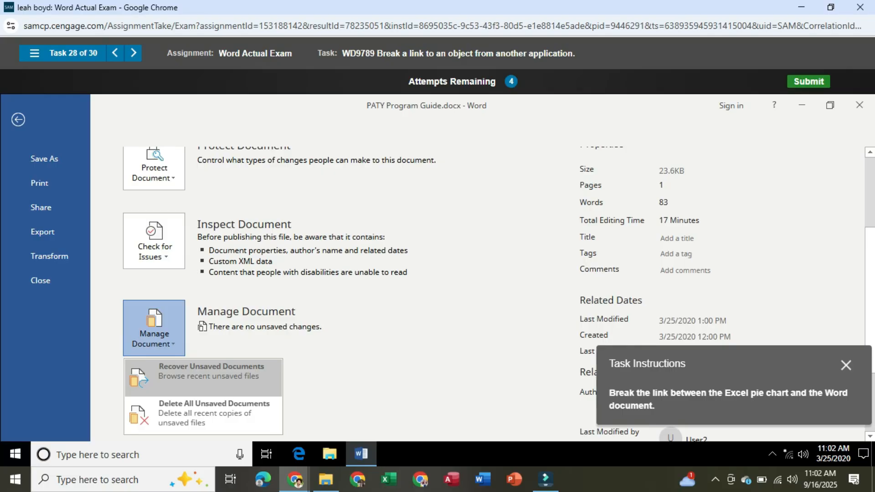
click(387, 355)
scroll(388, 293, up, 4)
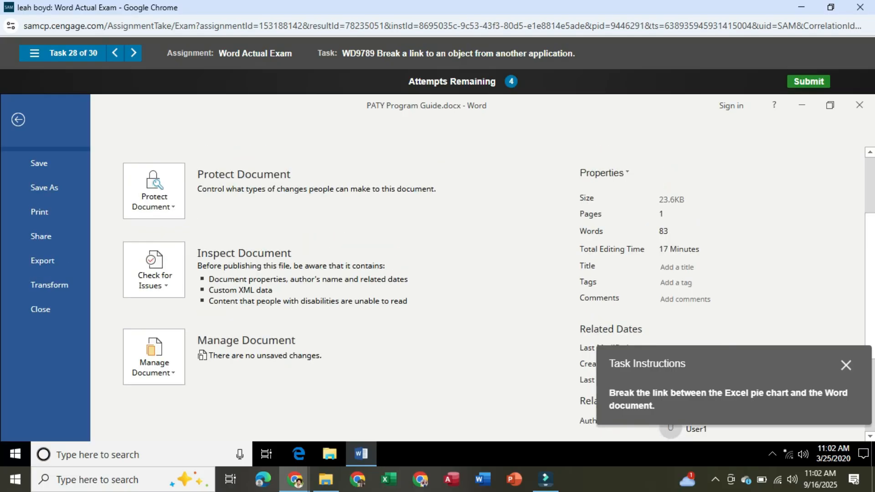
scroll(387, 294, down, 1)
scroll(437, 294, down, 1)
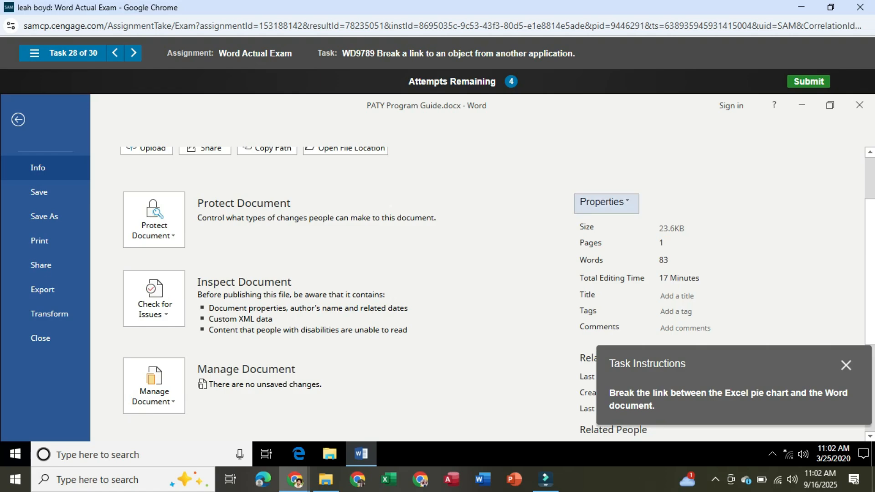
- Look through the document properties on the Info page and open Edit Links to Files under Related Documents
click(602, 202)
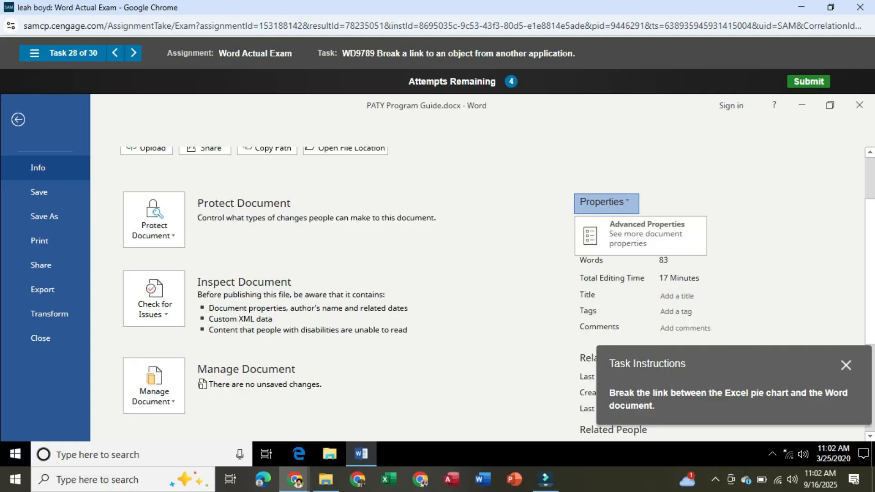
click(602, 203)
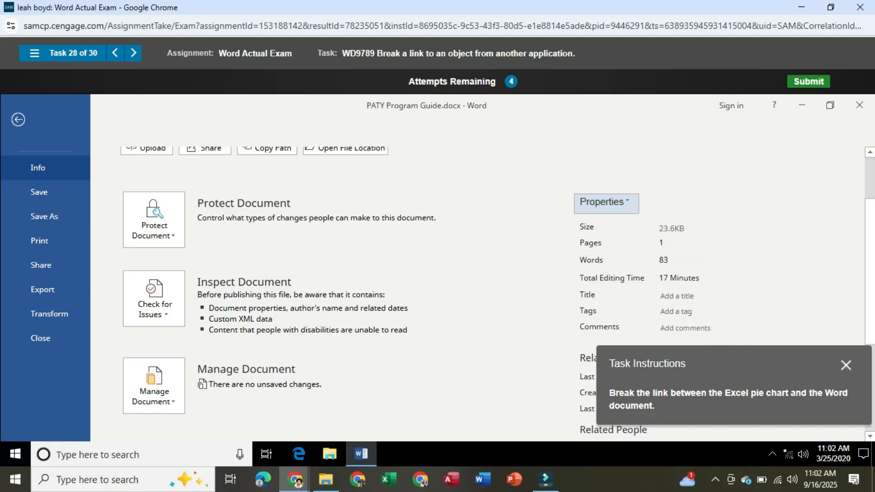
scroll(602, 202, down, 1)
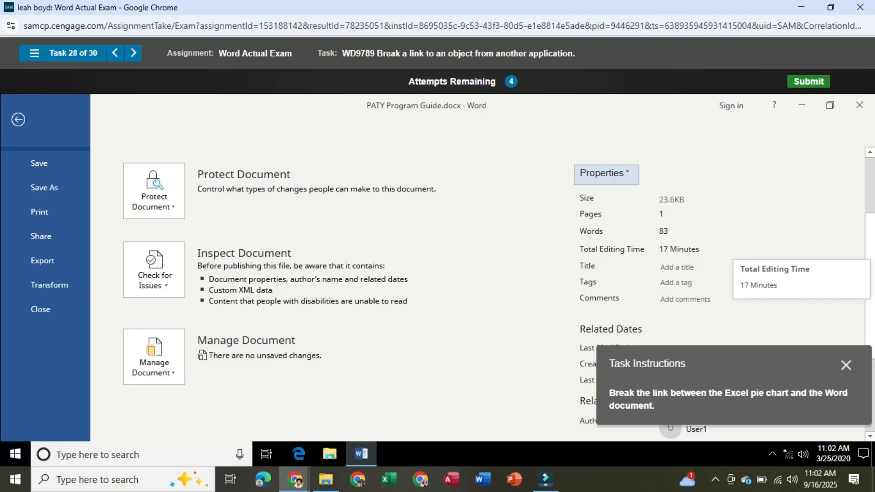
scroll(611, 249, down, 2)
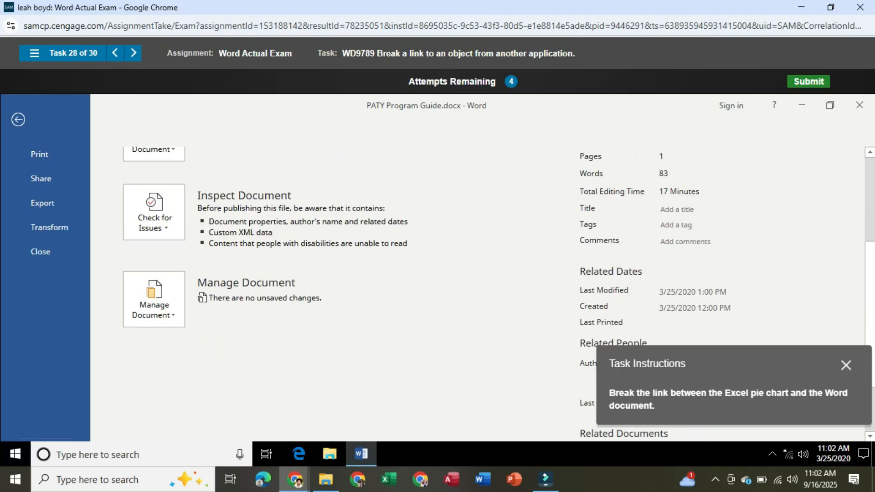
scroll(452, 292, down, 1)
scroll(453, 294, down, 2)
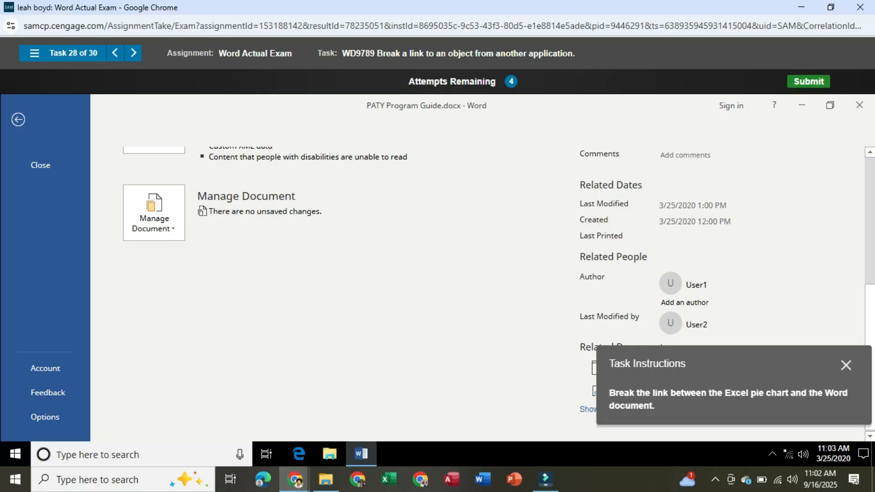
drag(724, 365, 357, 290)
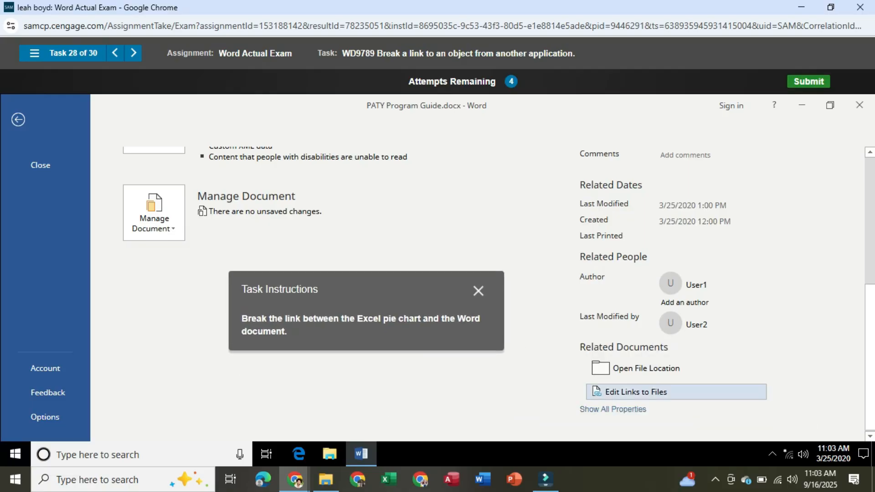
click(675, 391)
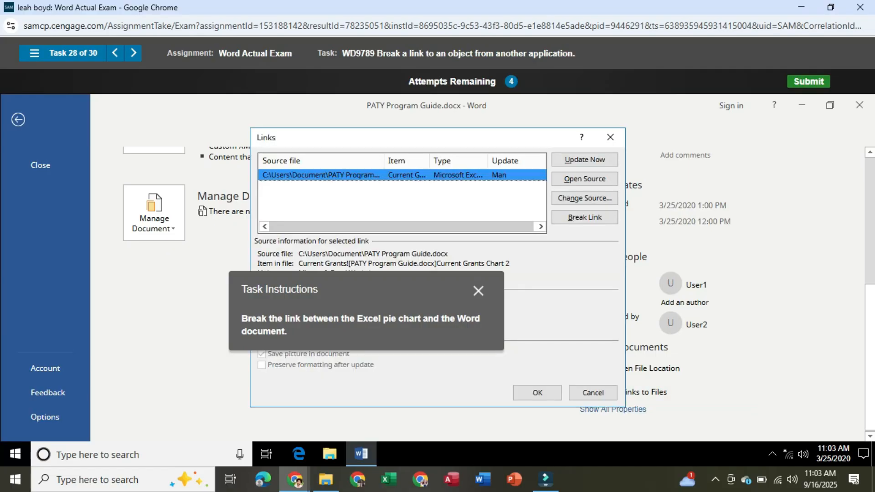
- Break the selected Microsoft Excel worksheet link to the Current Grants chart and confirm the break
drag(387, 294, 752, 295)
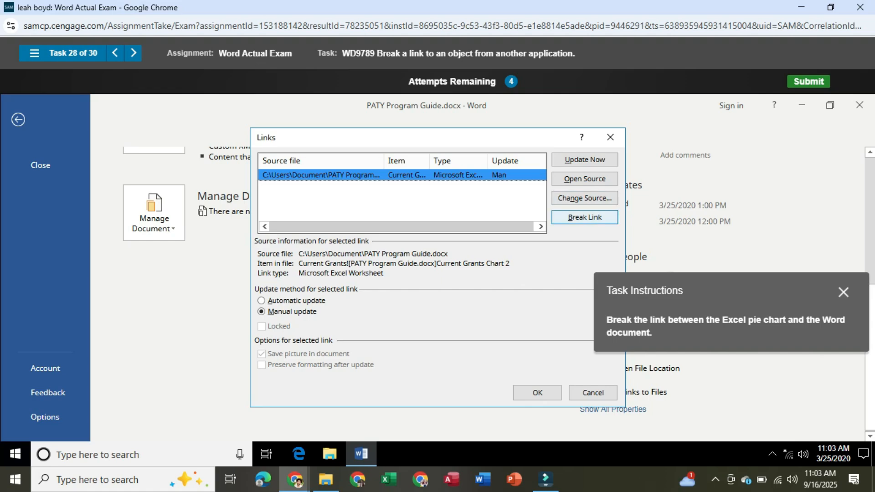
click(584, 217)
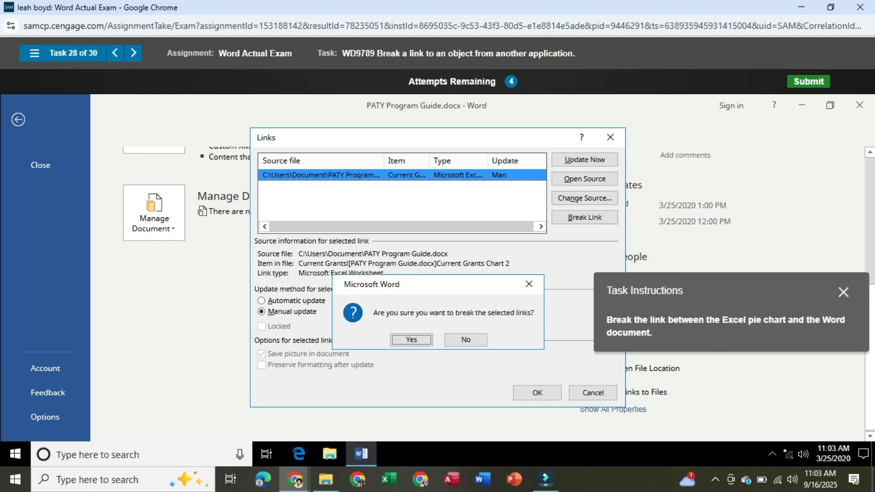
key(Return)
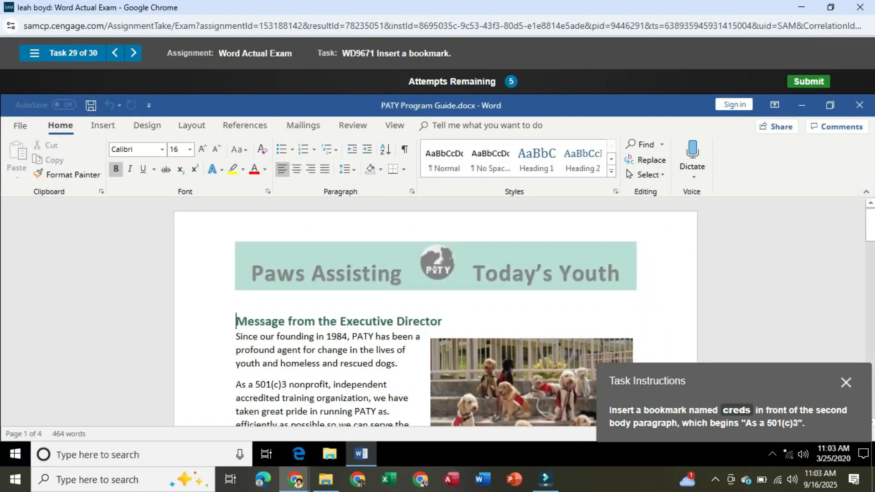
- Try to add a bookmark named creds with the cursor left in front of the "Message from the Executive Director" heading
click(103, 125)
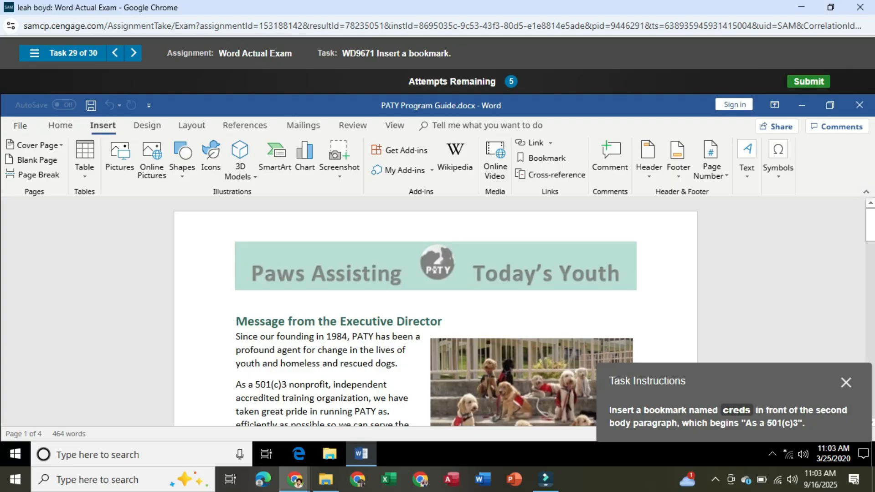
click(541, 158)
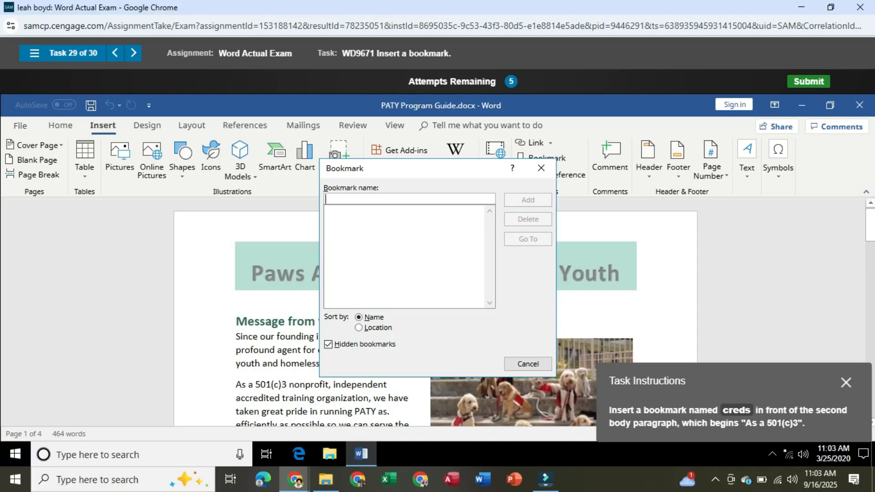
text(cr)
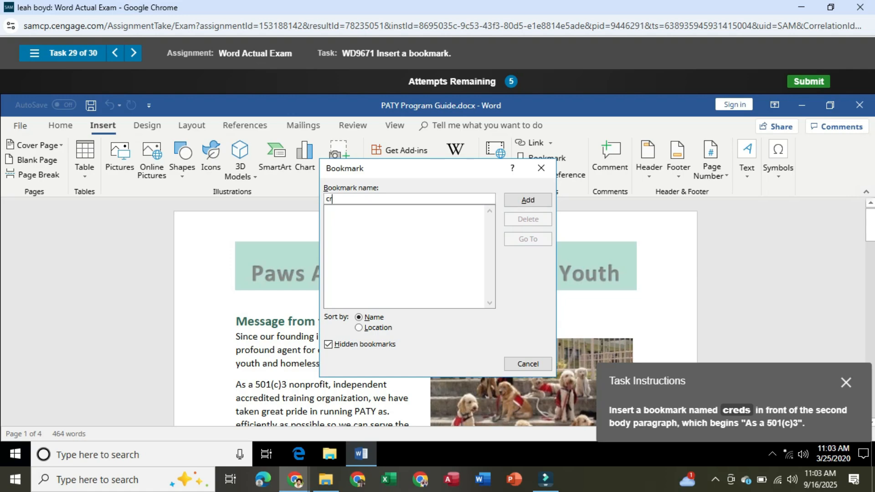
text(eds)
click(527, 199)
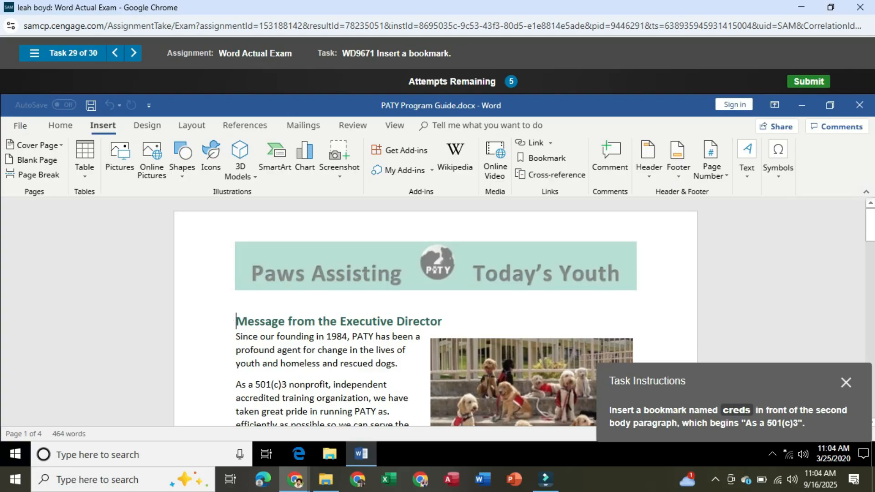
- Try to add the bookmark creds with the cursor in the first line of the "As a 501(c)3" paragraph, and restart the task
click(387, 385)
click(543, 158)
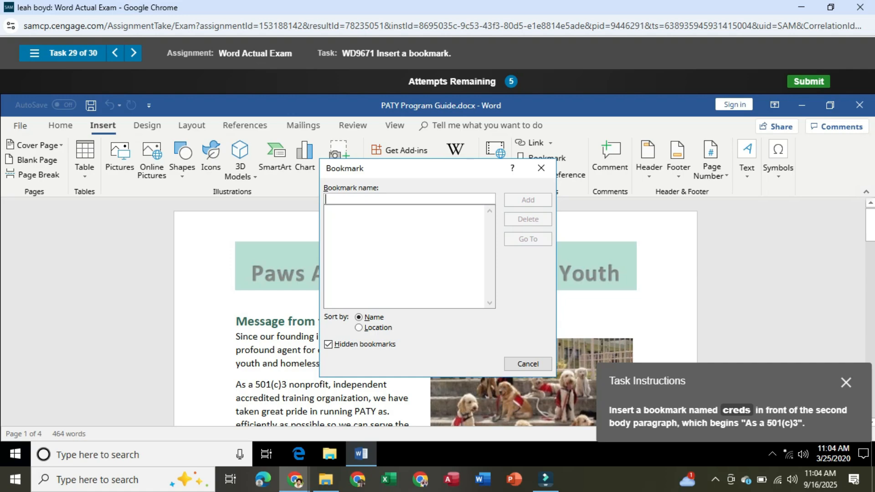
text(c)
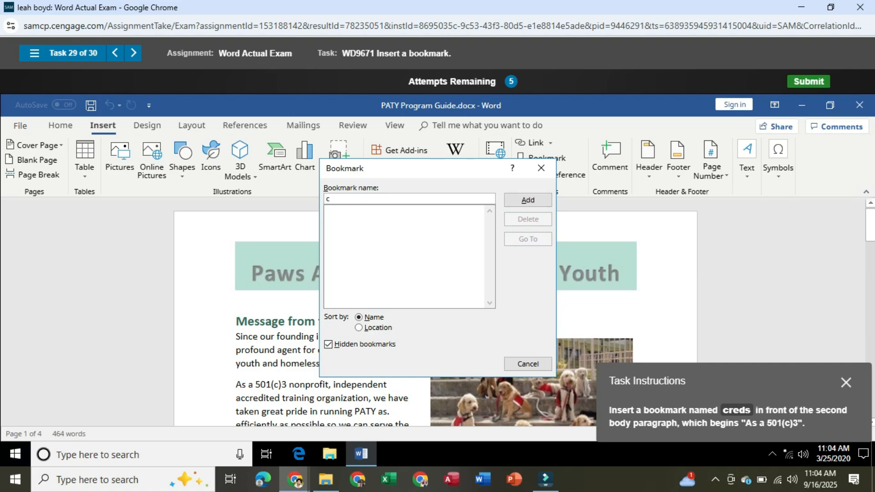
text(reds)
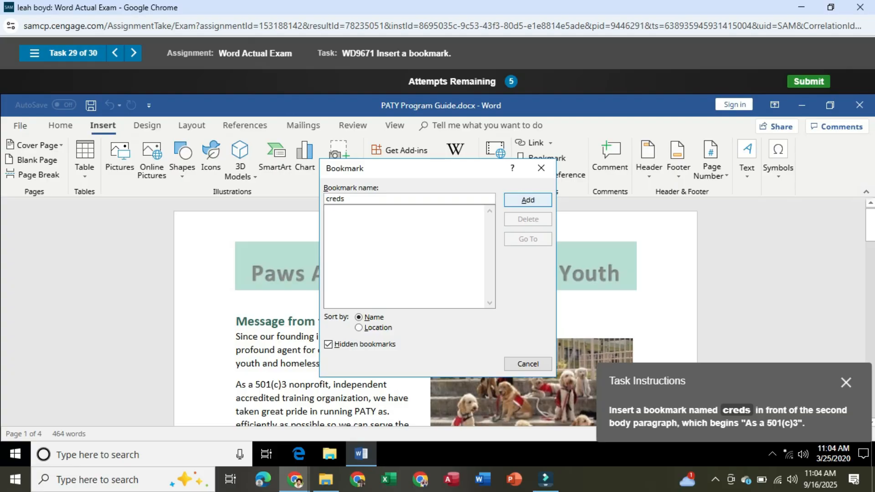
click(528, 200)
click(501, 257)
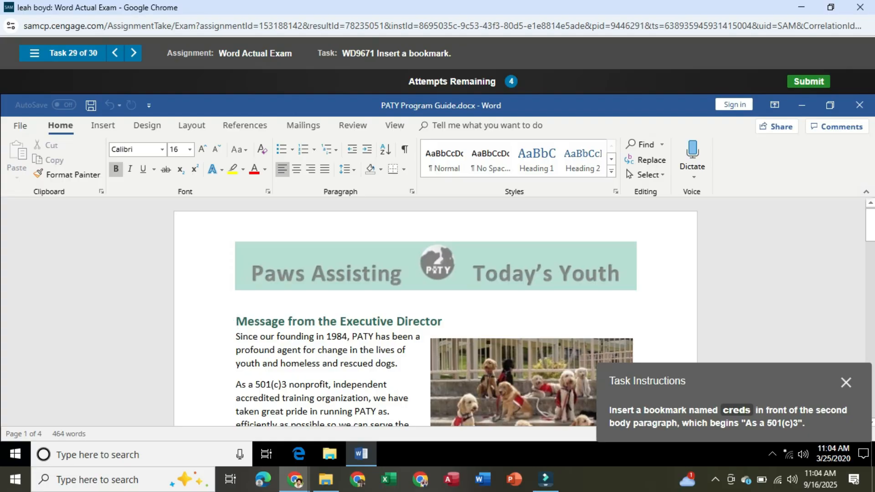
- Retry the bookmark creds from the end of the second body paragraph's first line, and restart the bookmark task
scroll(435, 314, down, 1)
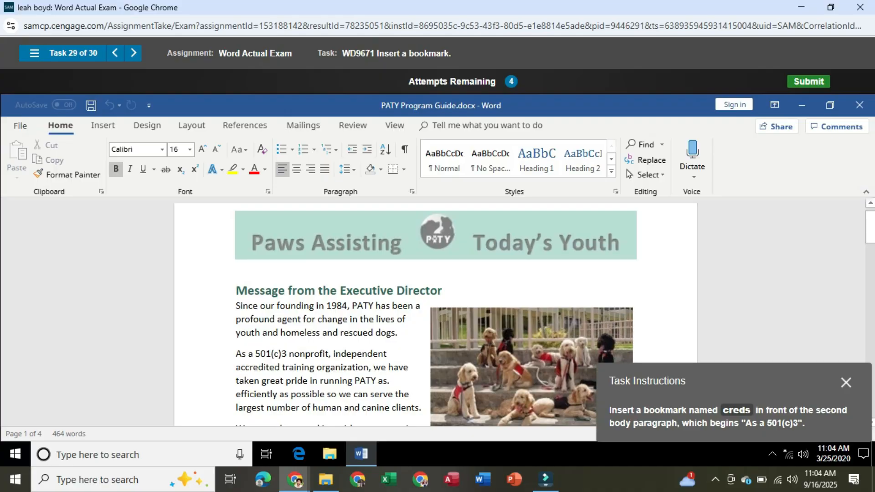
click(387, 353)
scroll(435, 314, down, 1)
scroll(435, 314, down, 1)
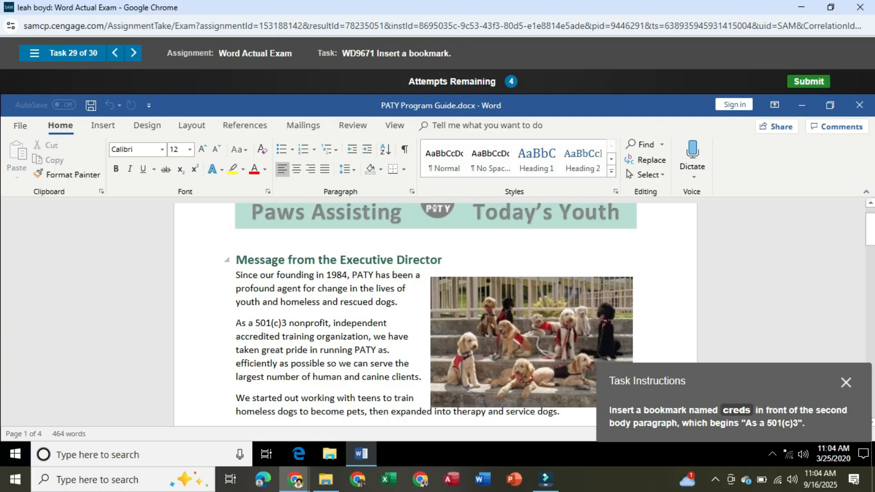
click(102, 125)
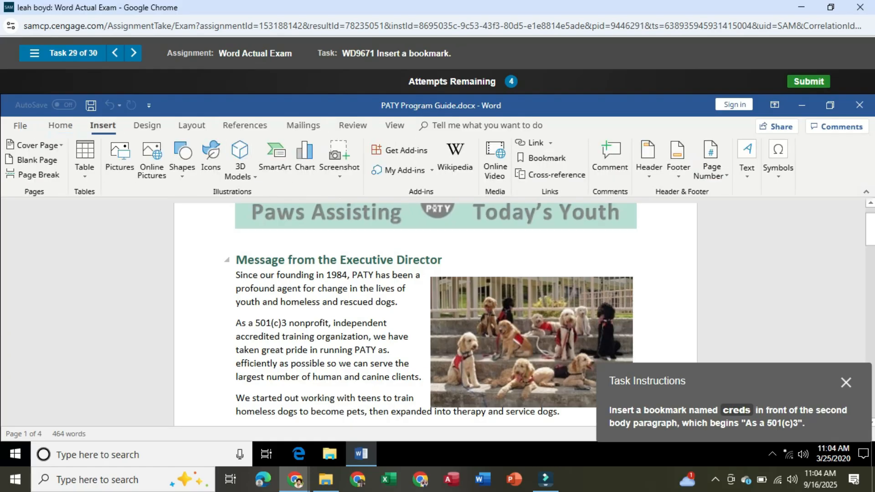
click(542, 157)
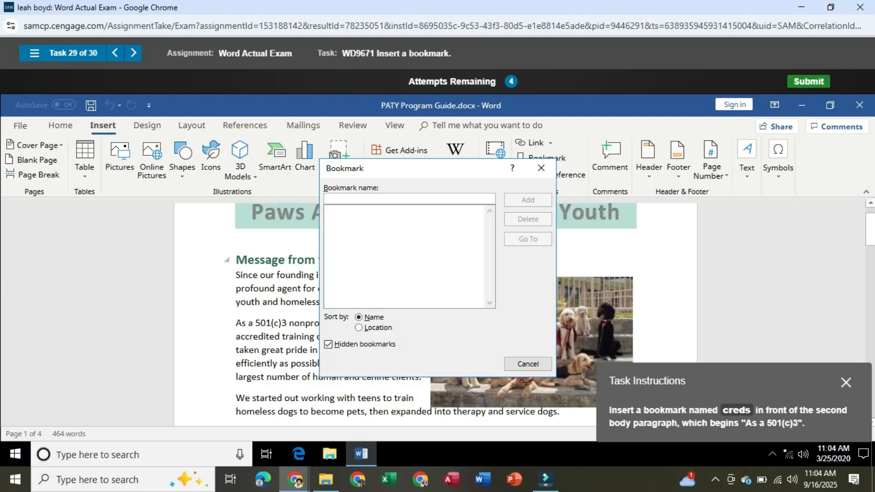
text(creds)
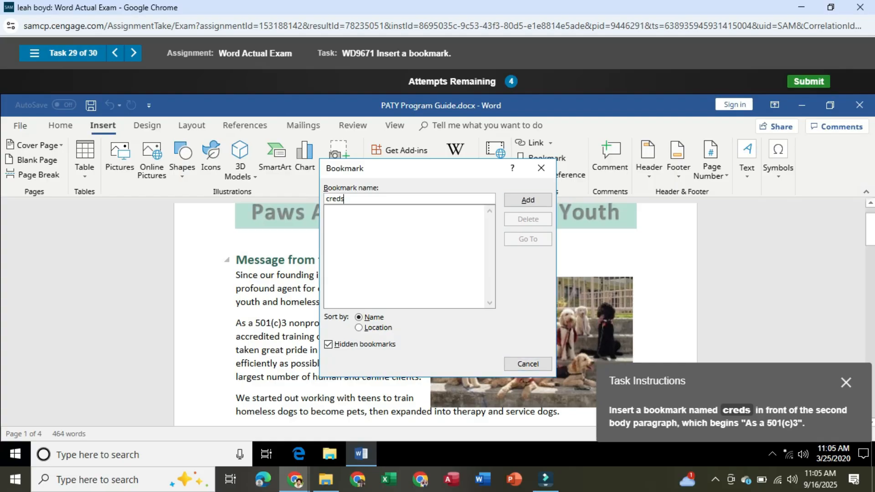
click(528, 200)
click(501, 256)
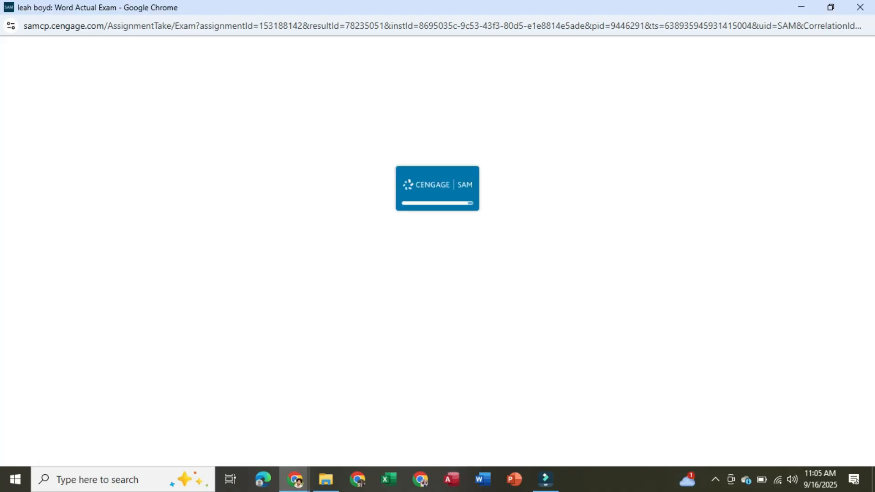
click(716, 479)
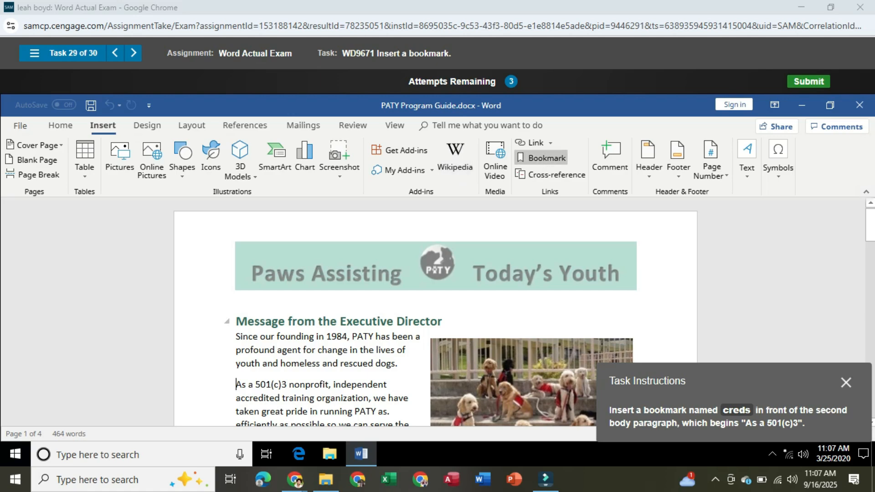
- Insert a bookmark named creds in front of the second body paragraph, which begins "As a 501(c)3"
click(542, 158)
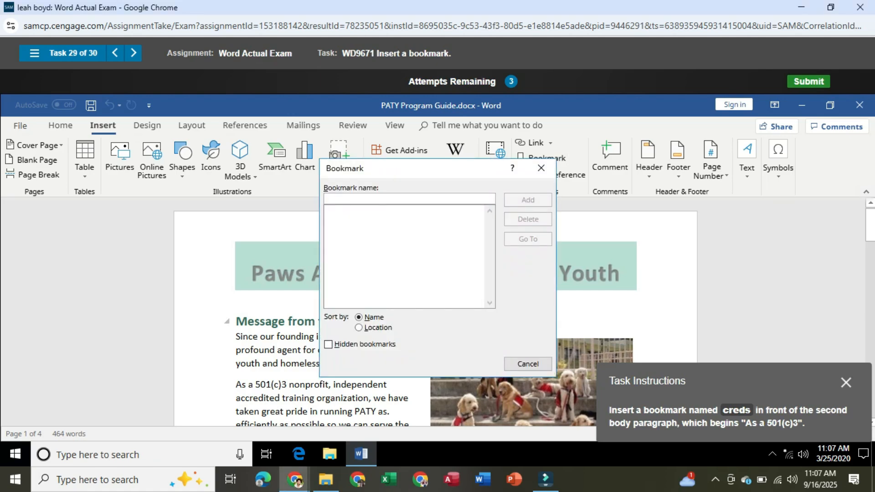
text(c)
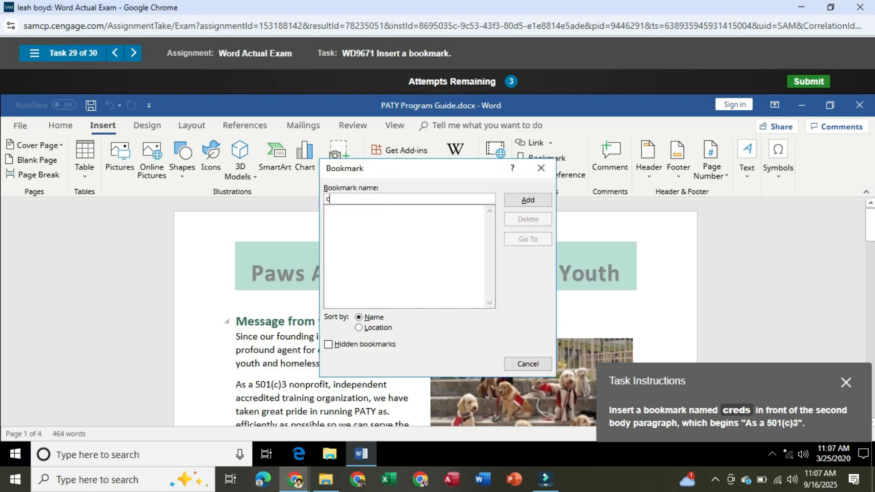
text(reds)
key(Return)
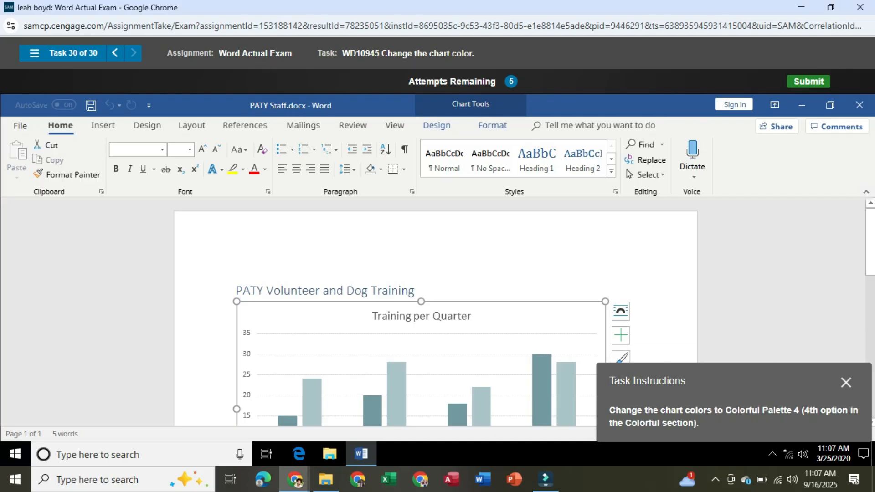
- Change the Training per Quarter chart's colors to Colorful Palette 4, the fourth option in the Colorful section
drag(647, 381, 644, 357)
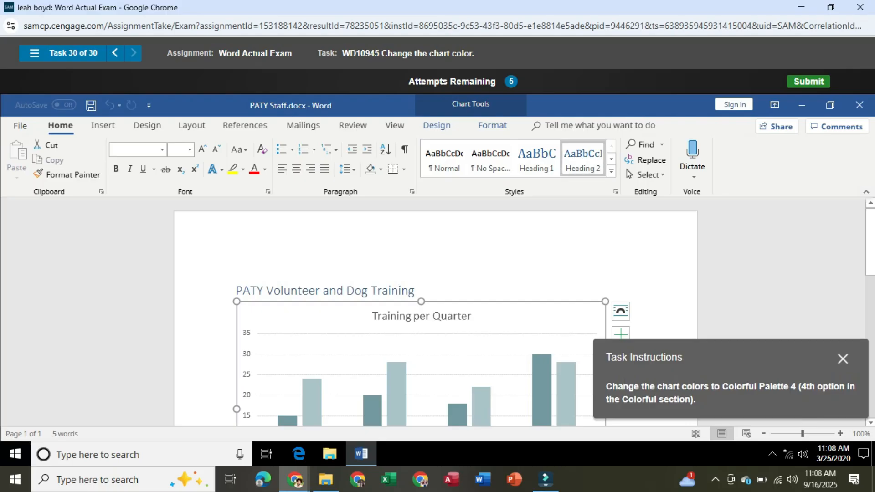
click(492, 125)
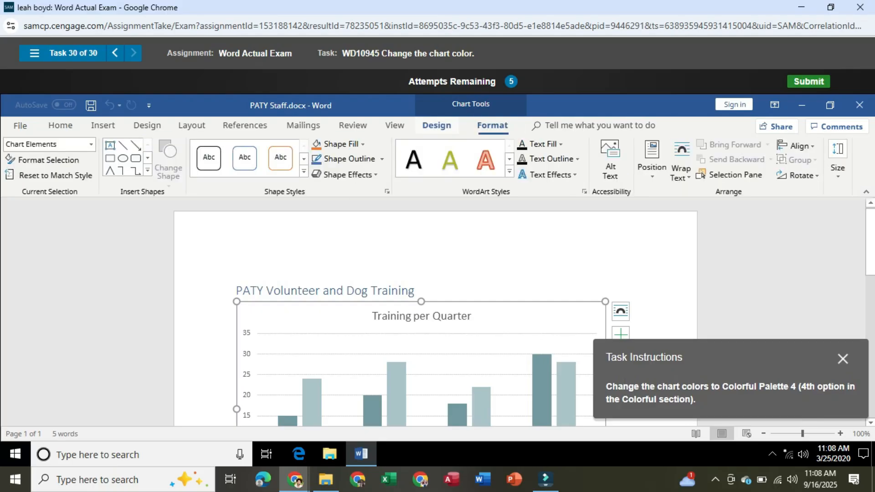
click(437, 126)
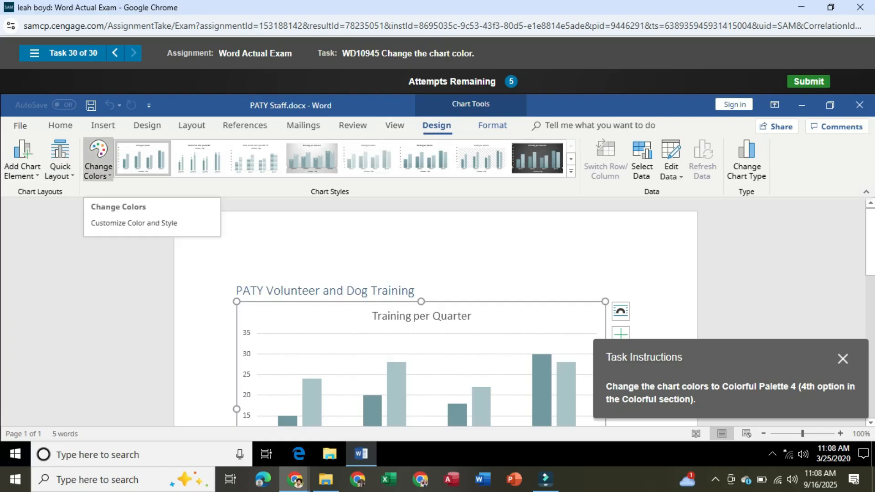
click(98, 160)
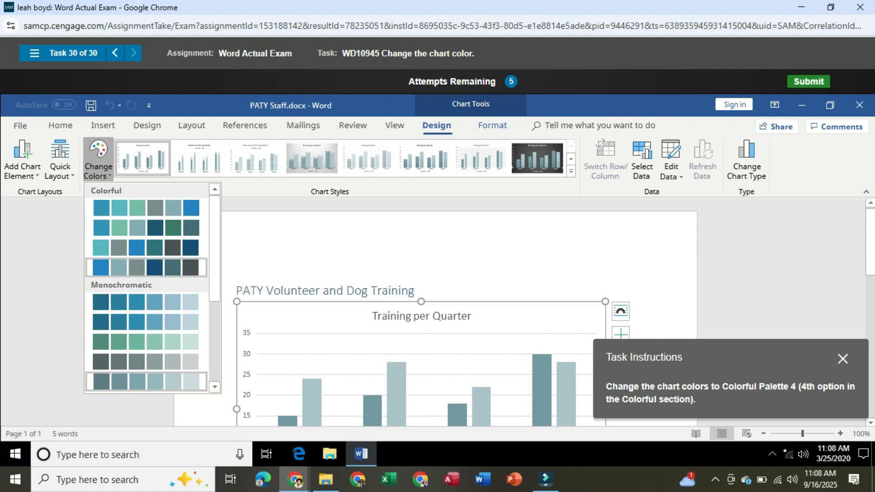
click(119, 268)
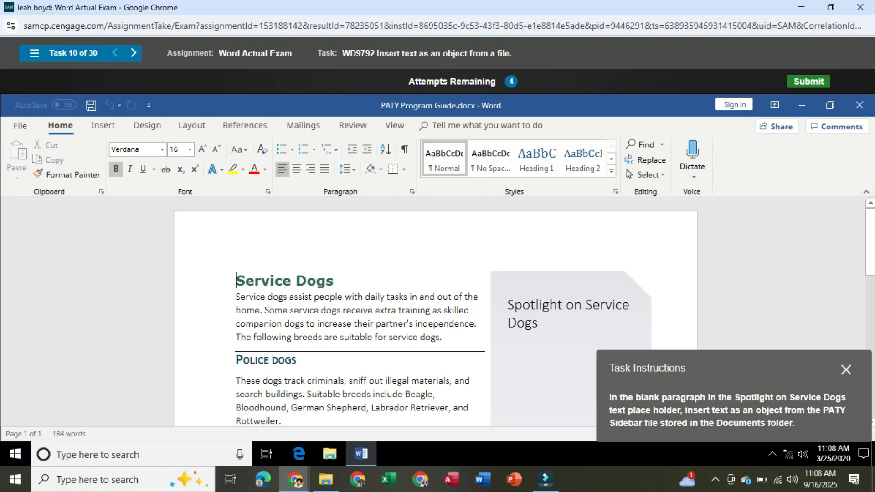
click(716, 479)
click(715, 480)
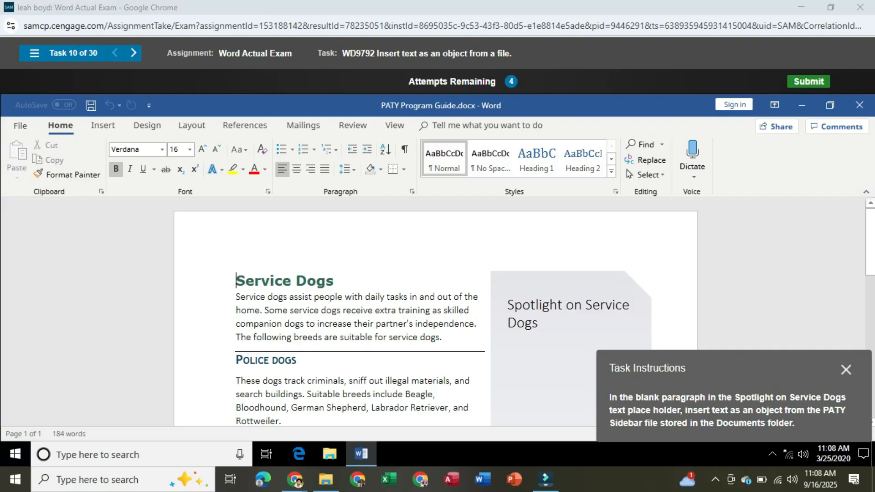
- Insert the text of PATY Sidebar.docx from the Documents folder into the blank paragraph of the Spotlight on Service Dogs text placeholder
click(547, 343)
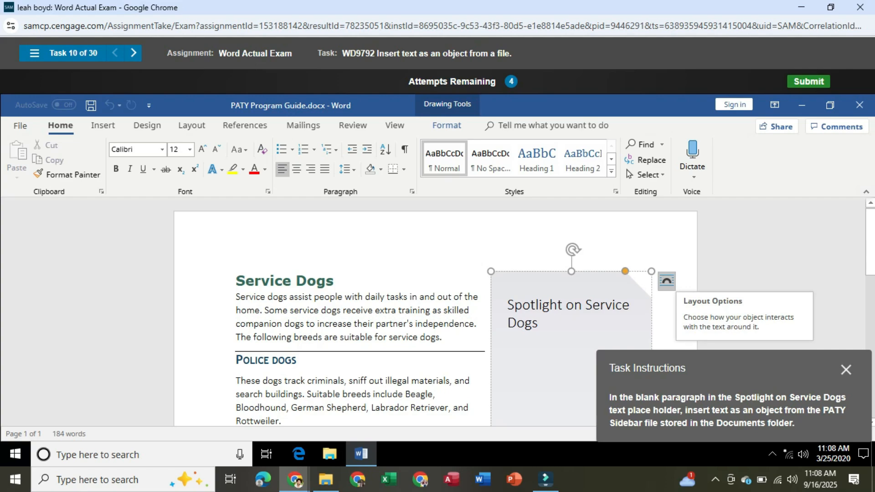
key(alt)
key(n)
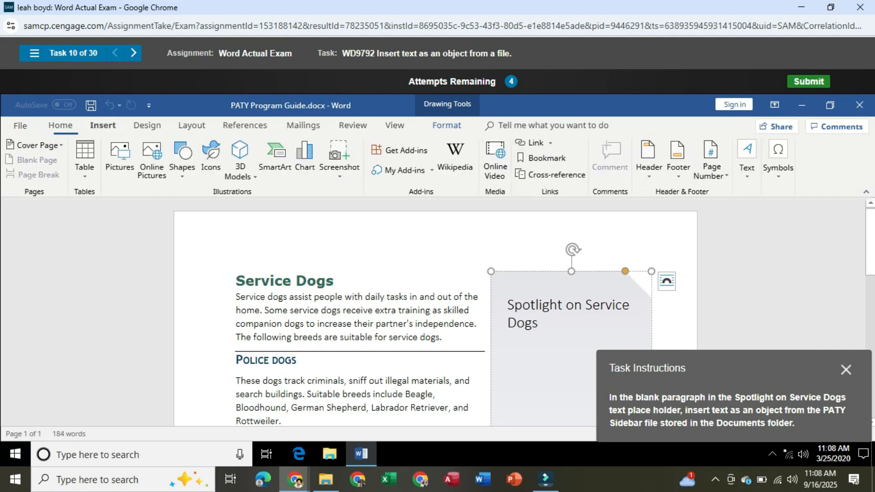
key(x)
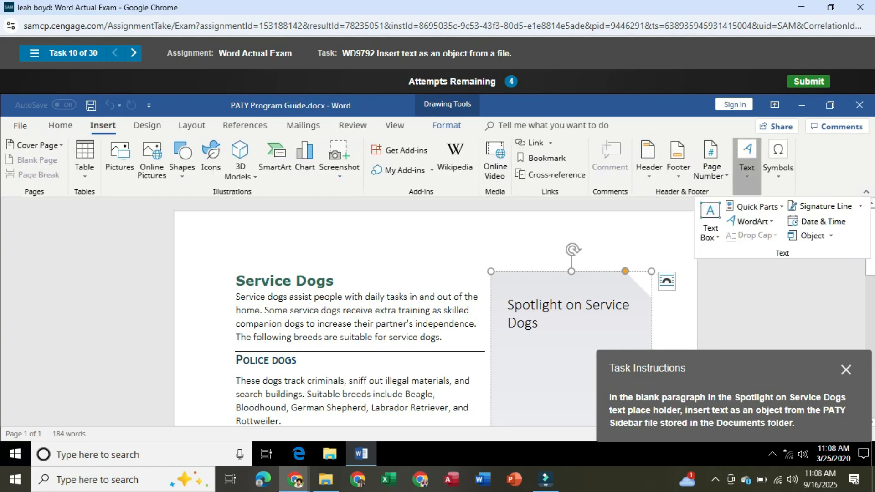
click(709, 222)
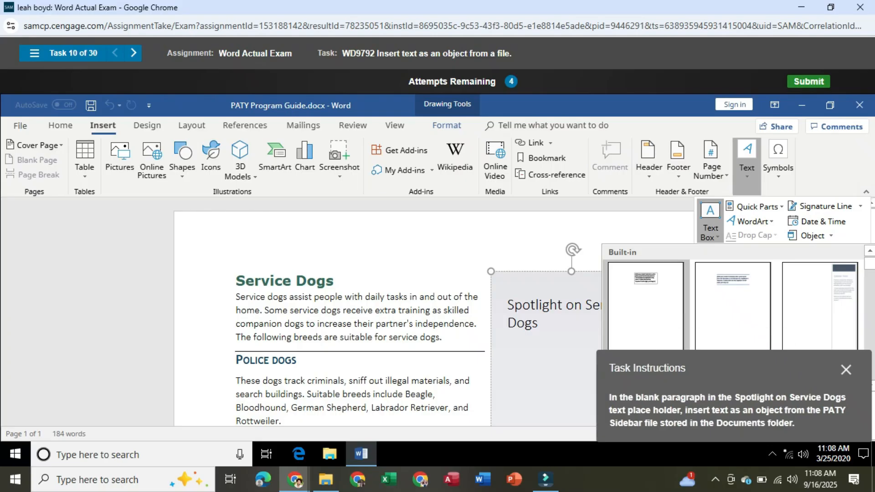
drag(675, 368, 299, 282)
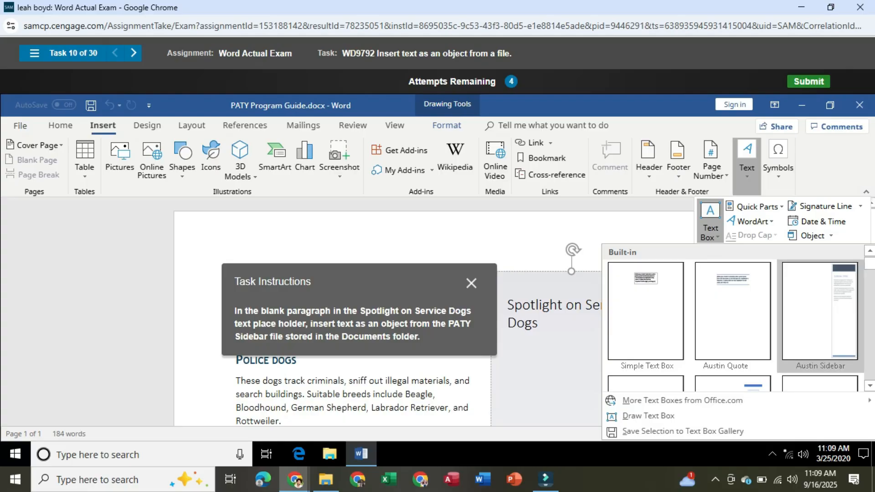
click(831, 235)
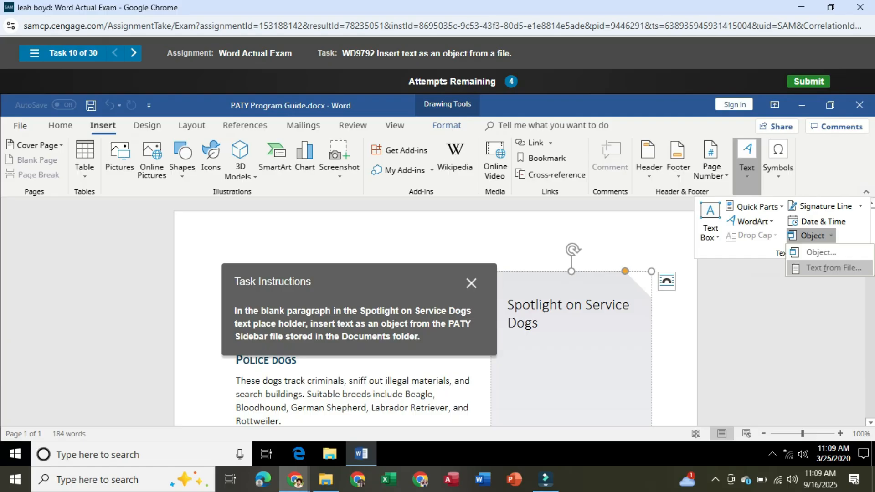
click(833, 268)
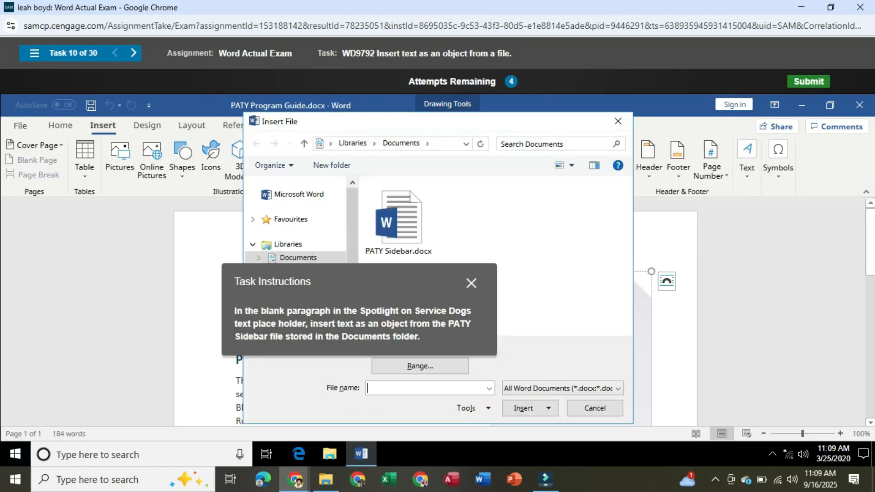
click(398, 222)
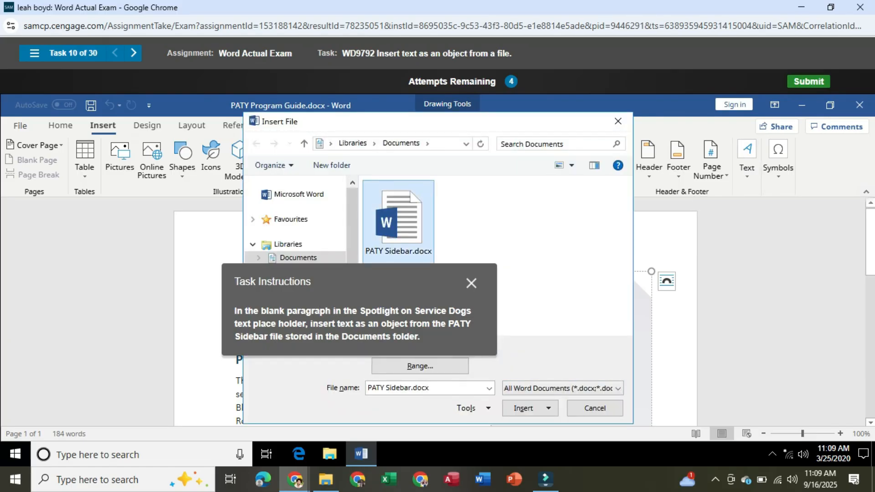
click(523, 408)
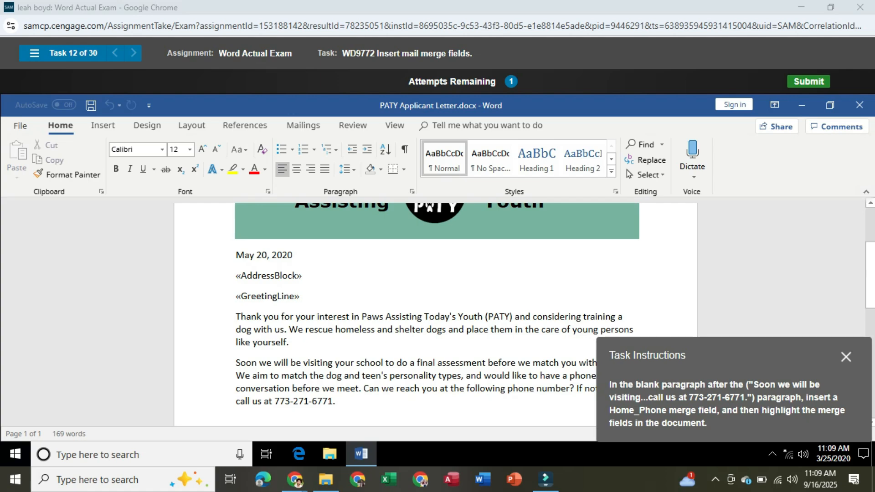
- Place the cursor in the blank paragraph after "Soon we will be visiting" and check the available merge fields for Home_Phone
scroll(436, 314, down, 1)
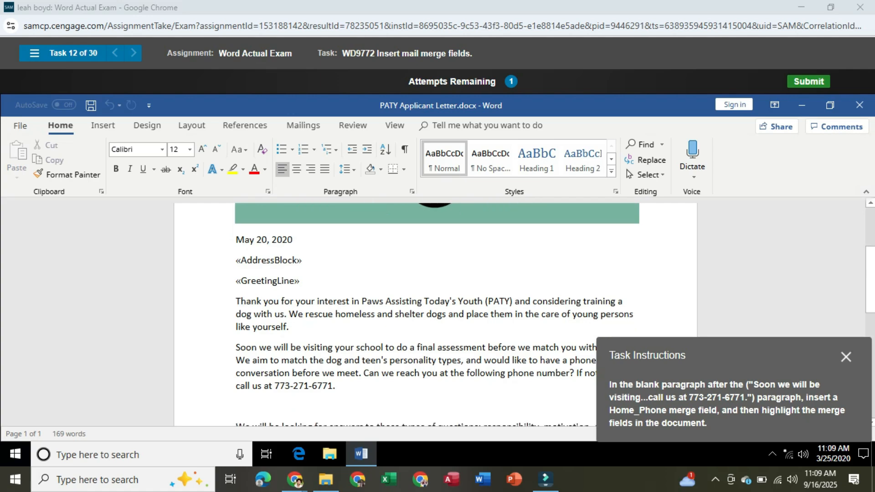
scroll(435, 314, down, 1)
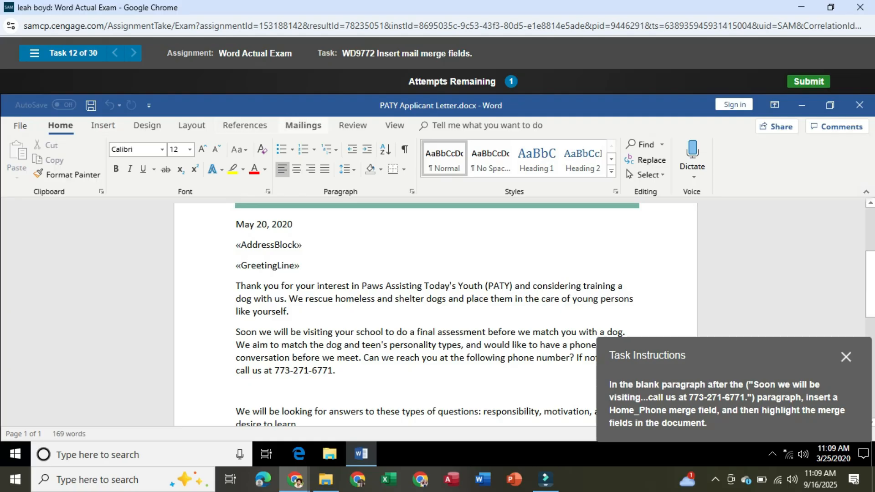
click(303, 125)
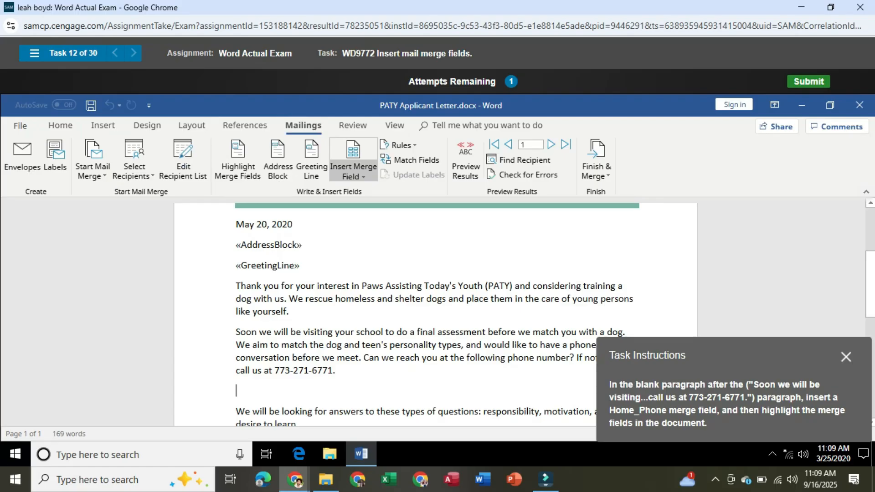
click(353, 174)
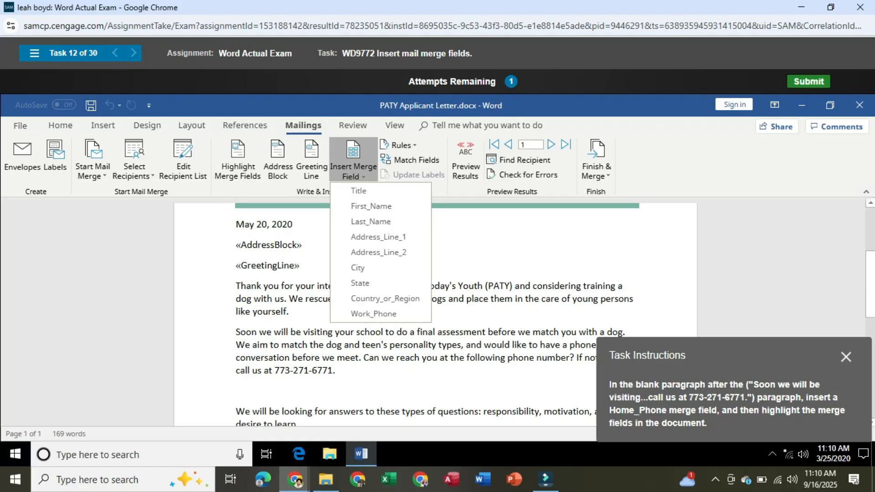
click(237, 391)
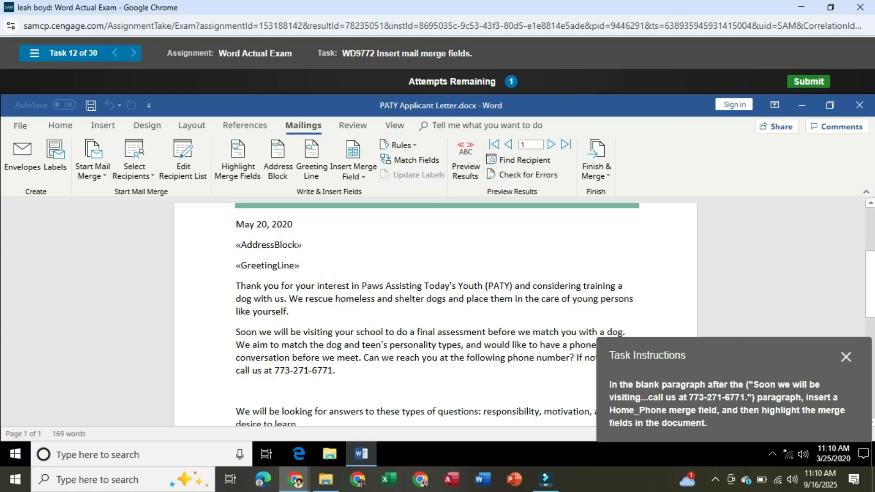
click(245, 125)
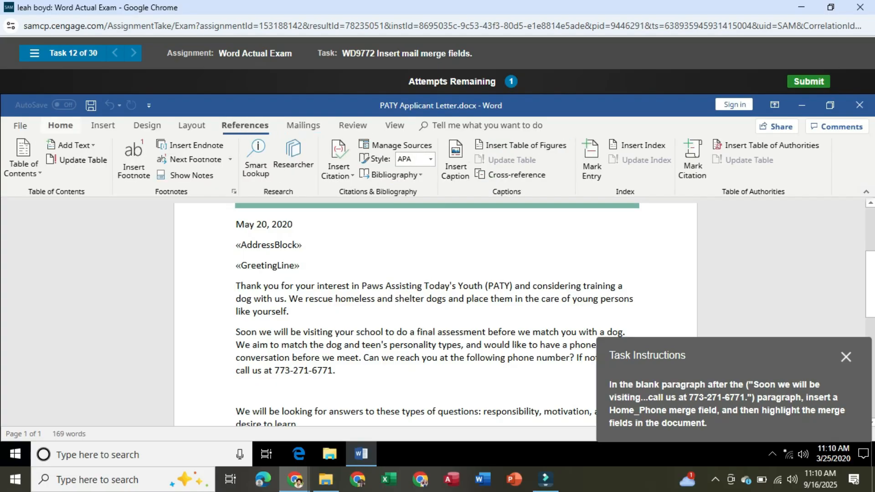
click(303, 125)
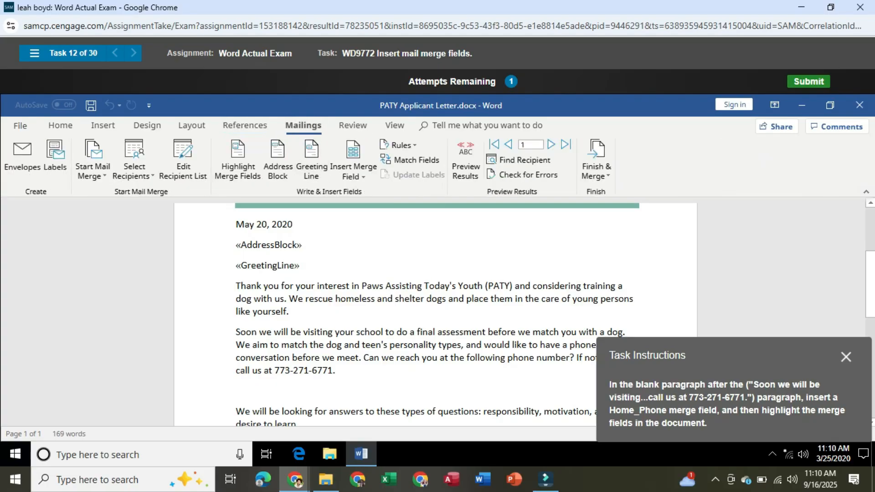
click(353, 173)
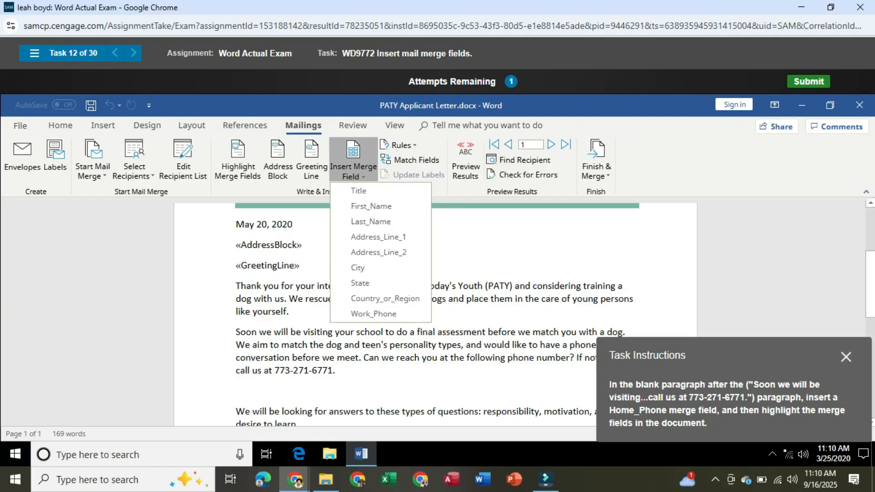
key(Escape)
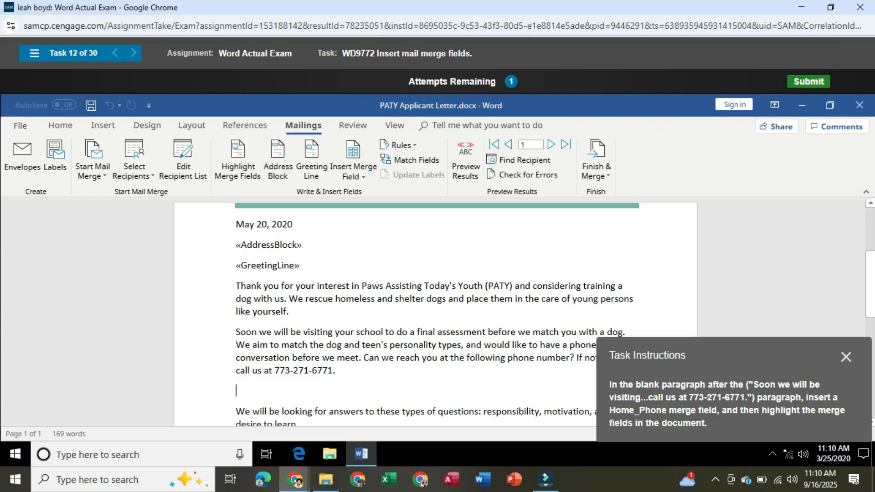
click(92, 160)
click(92, 160)
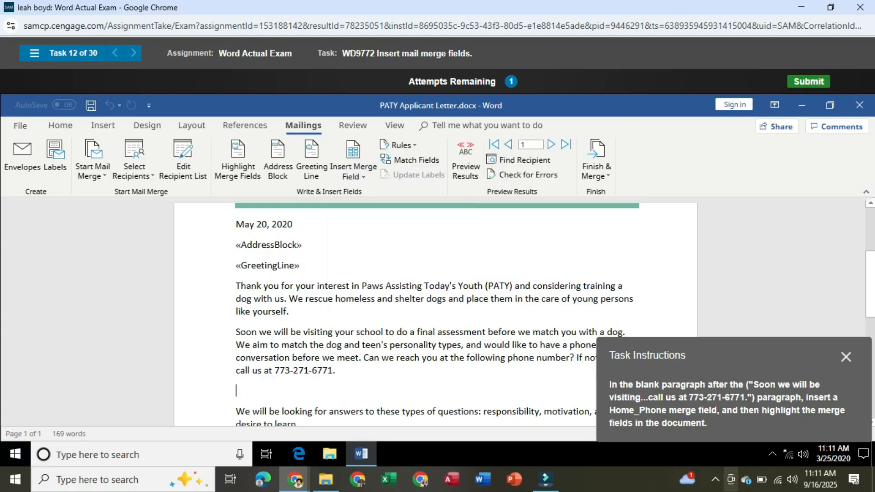
click(715, 480)
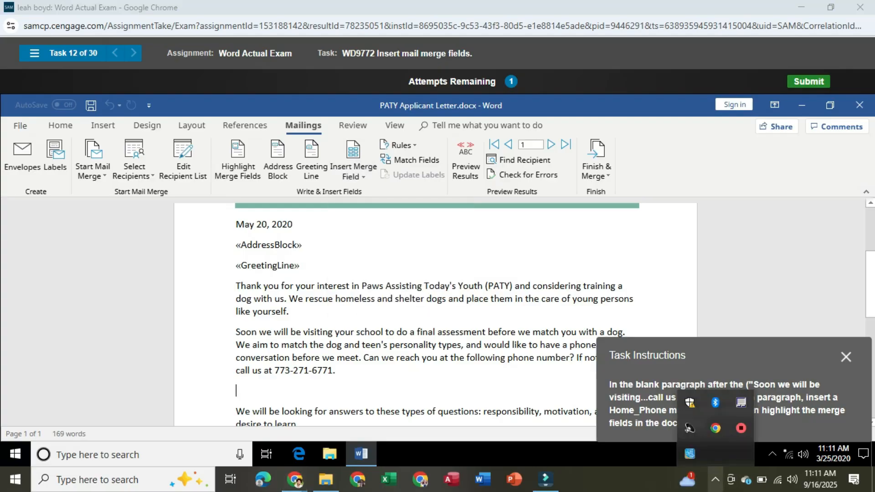
- Try the Work_Phone merge field in the blank paragraph after "Soon we will be visiting", and acknowledge the exam's completion
click(353, 176)
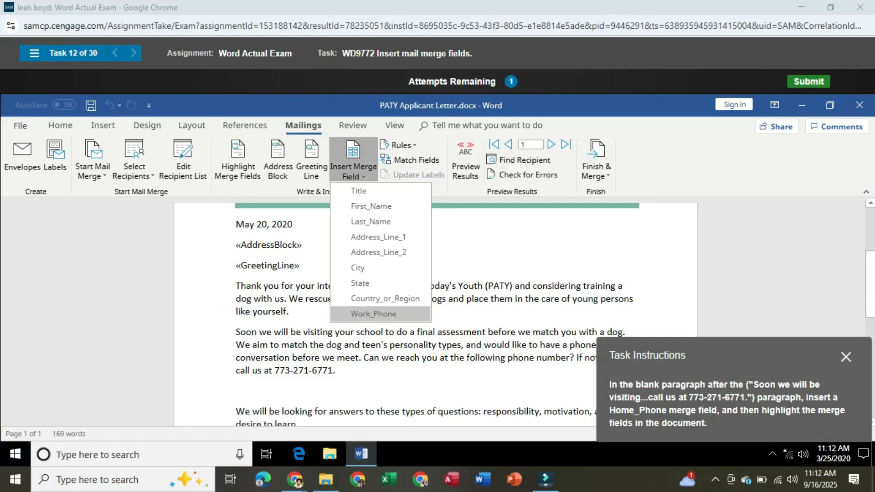
click(374, 314)
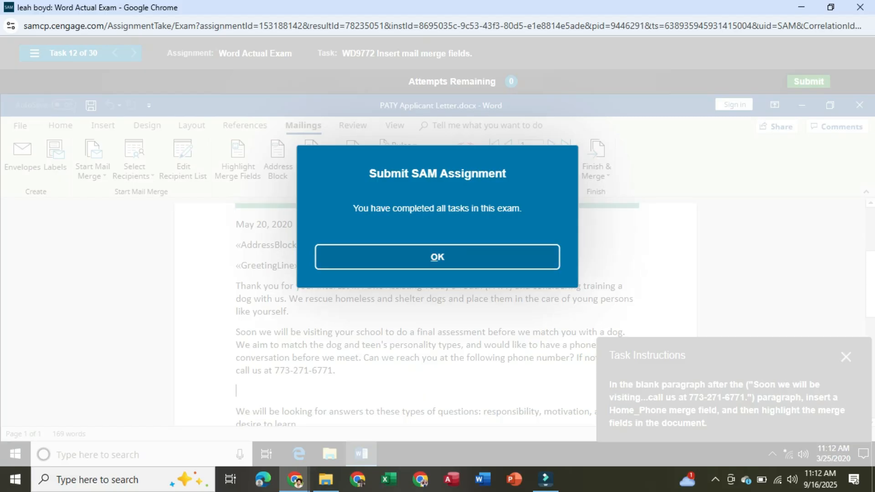
click(437, 257)
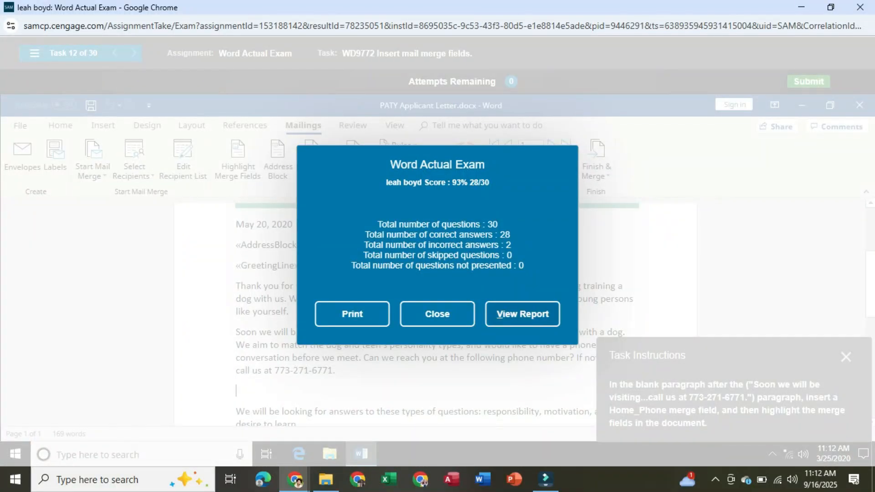
- Review the Word Actual Exam's study guide report in a maximized window, close it, and switch to Wondershare Filmora
click(522, 314)
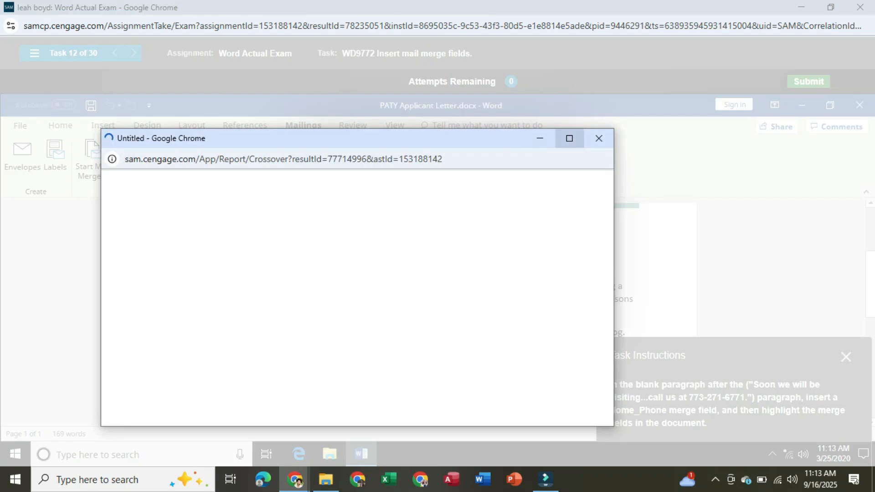
click(569, 138)
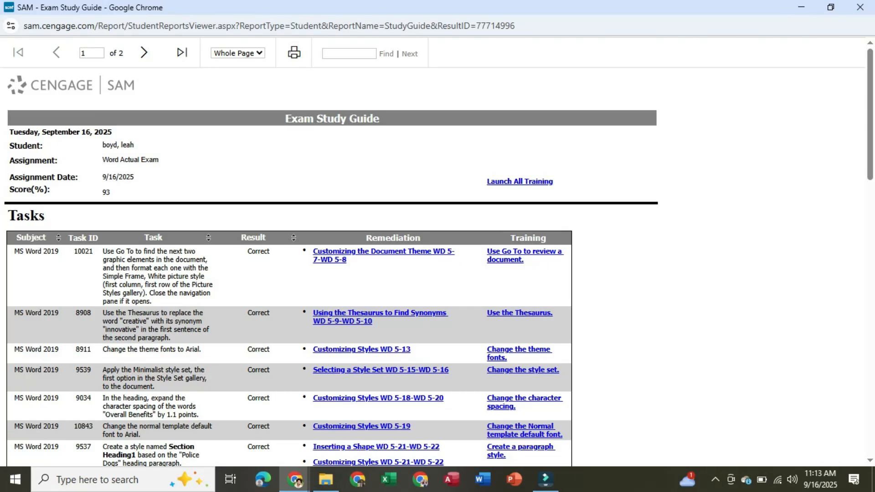
mouse_move(870, 113)
mouse_down()
mouse_move(870, 153)
mouse_move(870, 113)
mouse_up()
click(859, 7)
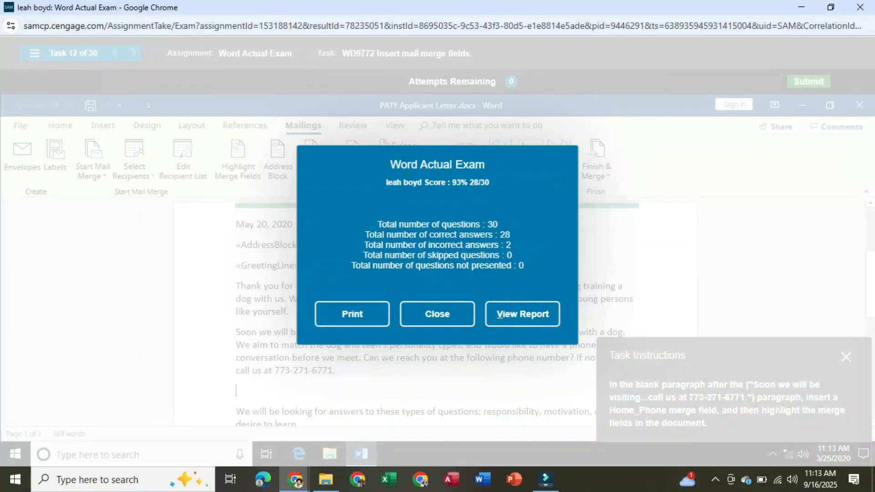
click(545, 479)
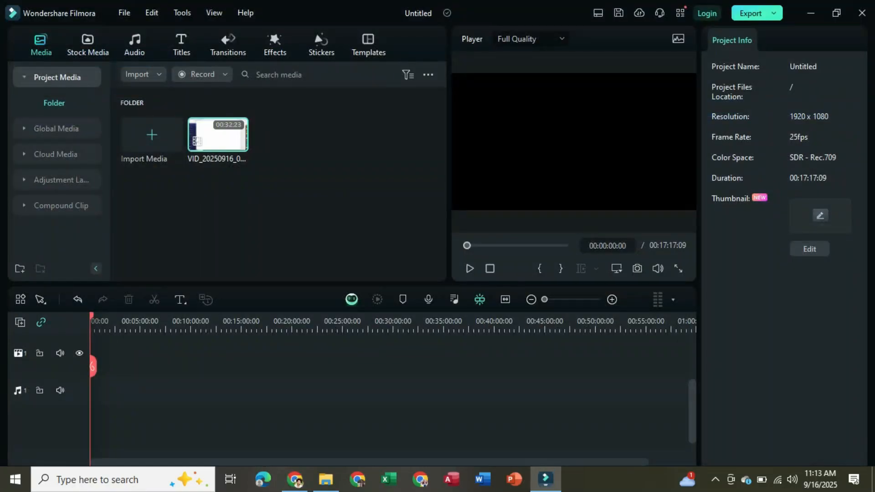